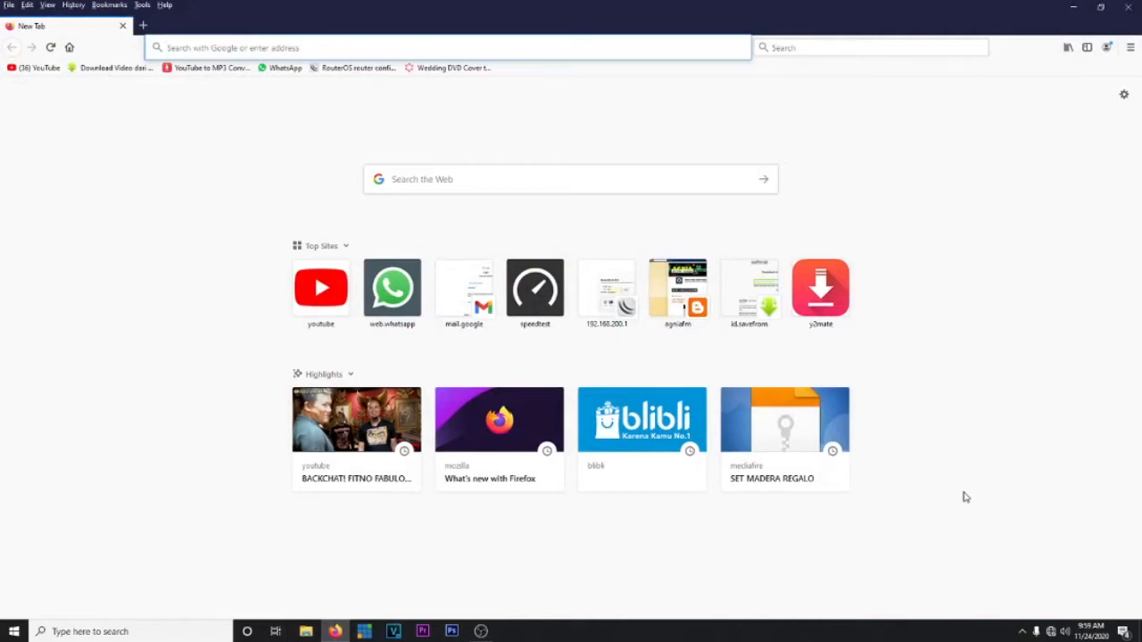
# Step: Open the Ethernet Status dialog for the unidentified wired connection from Network & Internet settings
pyautogui.click(1051, 632)
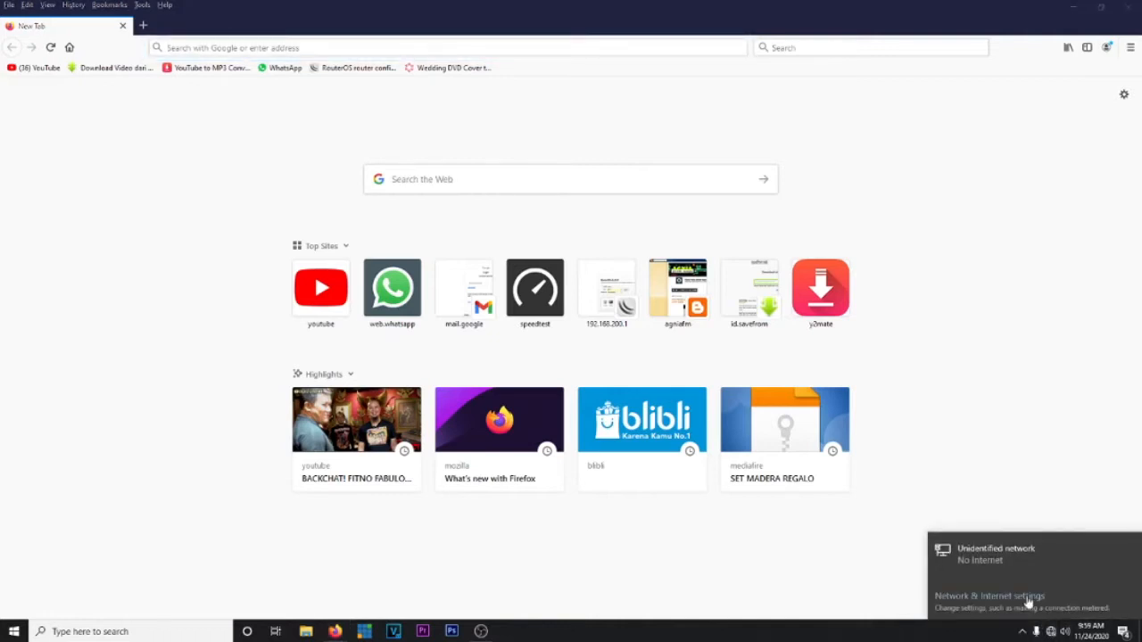
pyautogui.click(1029, 601)
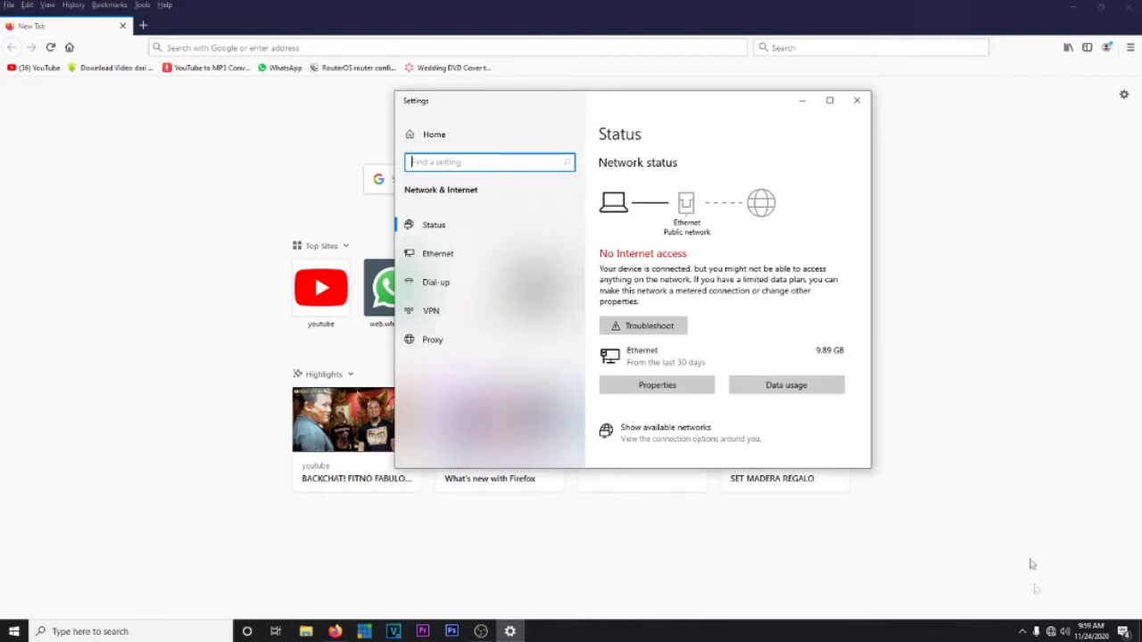
pyautogui.click(448, 260)
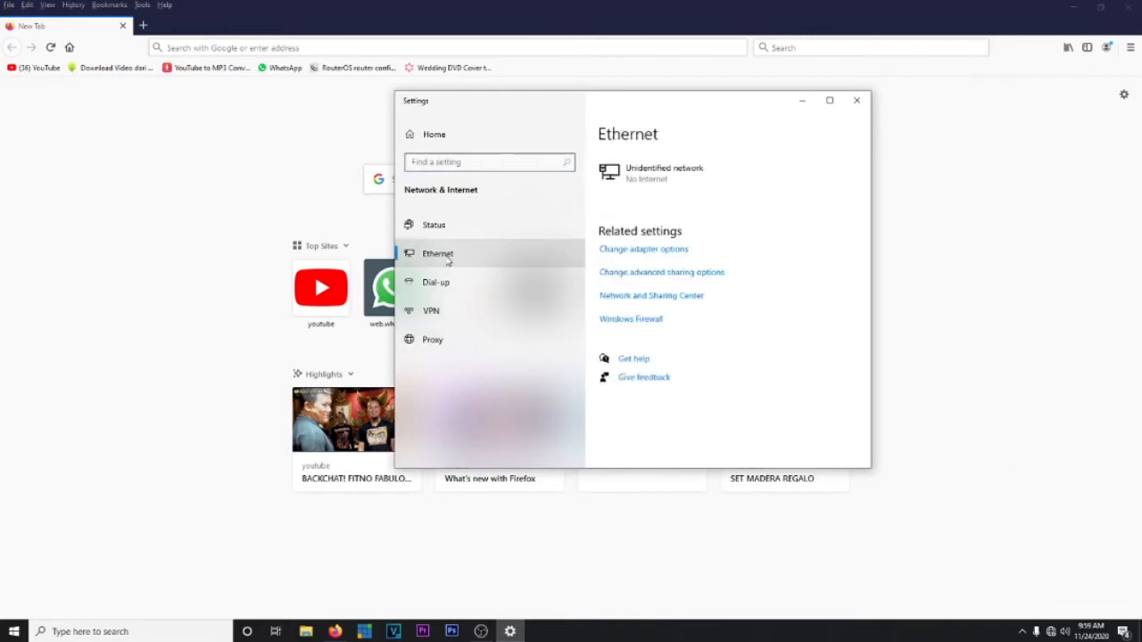
pyautogui.click(633, 257)
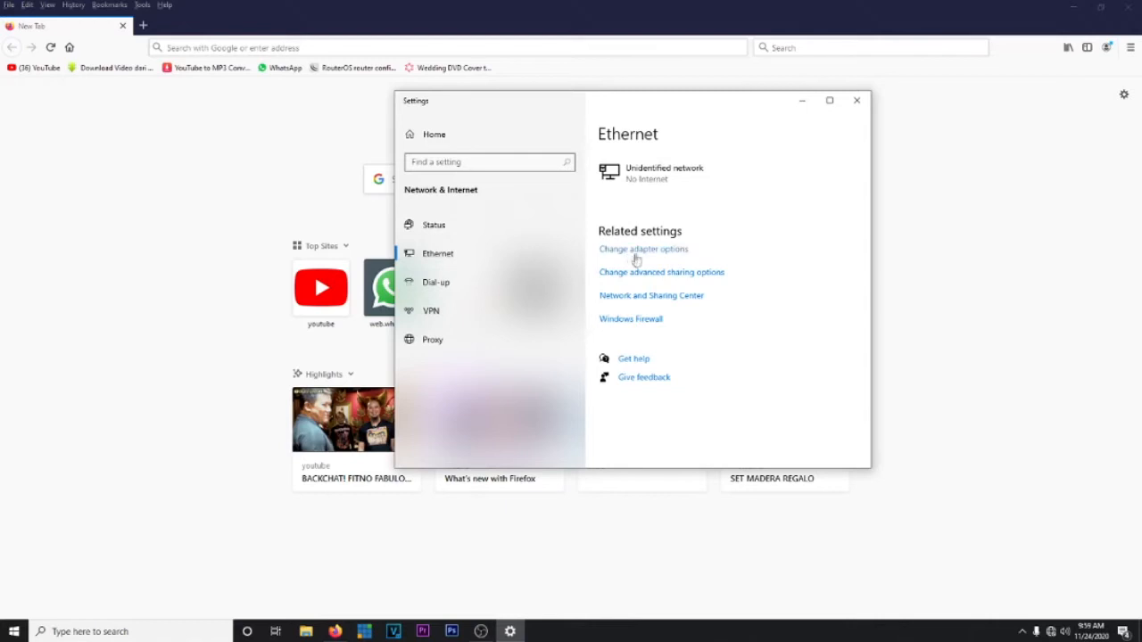
# Step: Open the Ethernet adapter's IPv4 properties and change the IP address's third number to 3
pyautogui.doubleClick(308, 212)
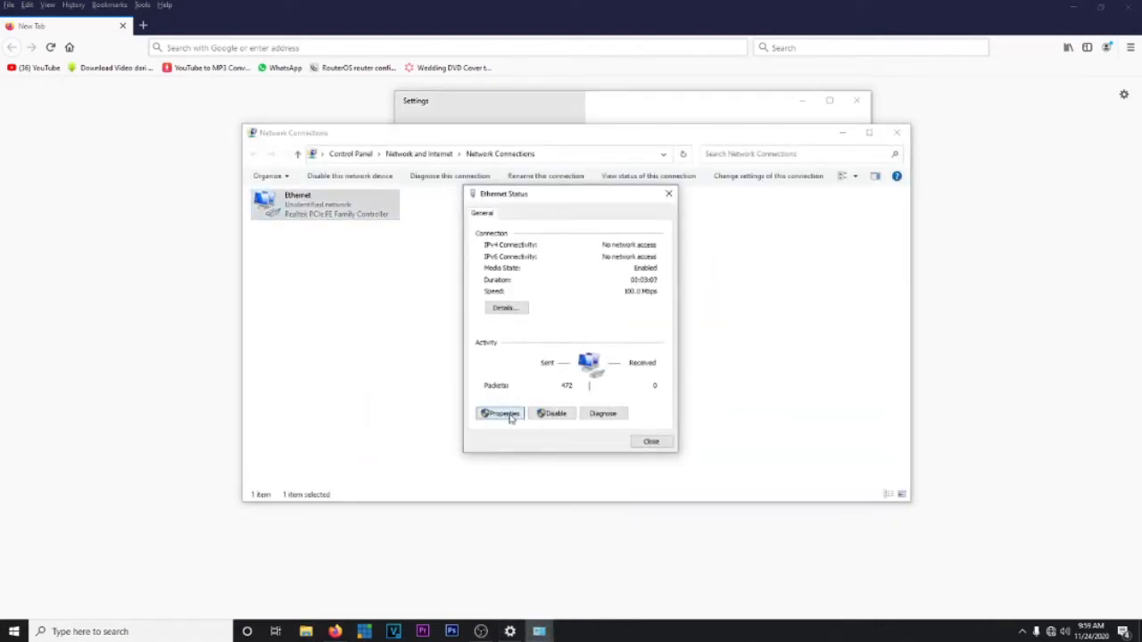
pyautogui.click(511, 418)
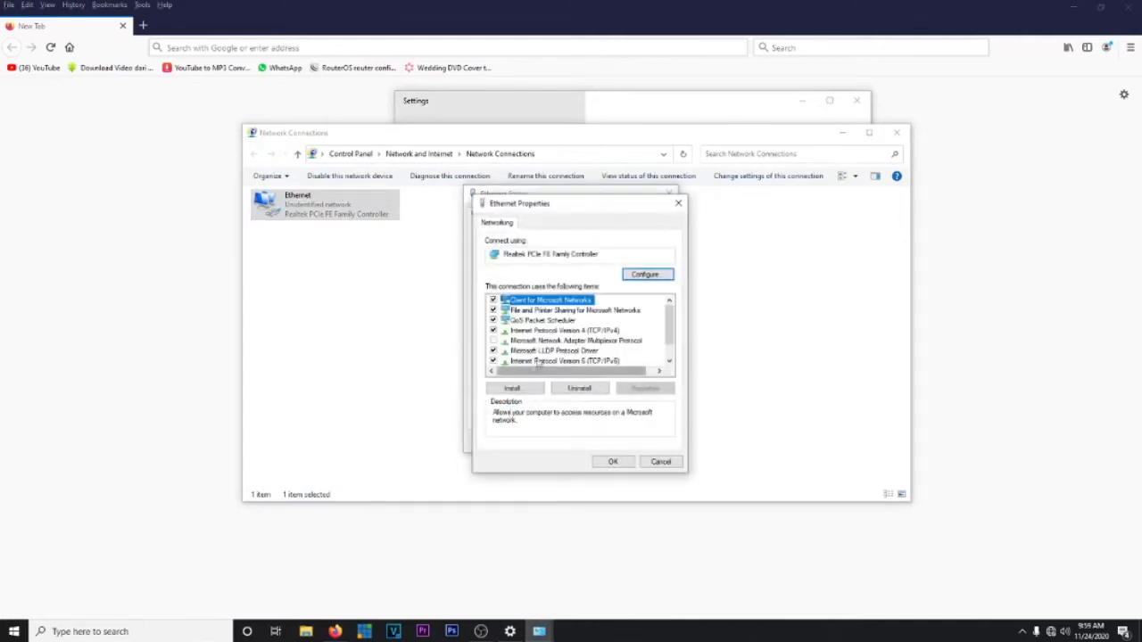
pyautogui.doubleClick(567, 333)
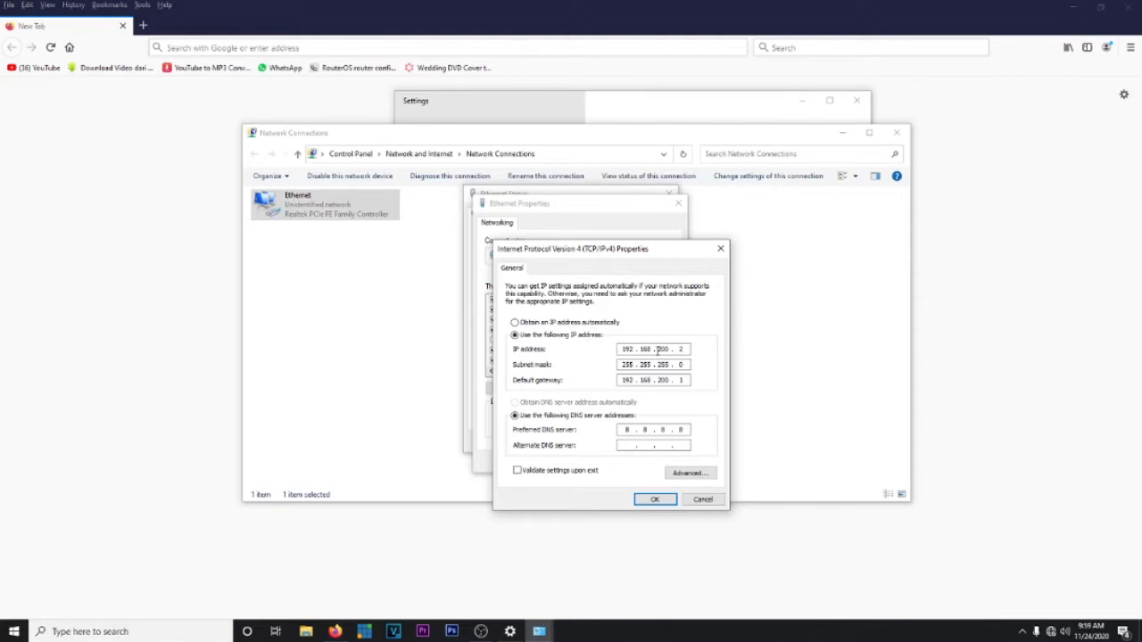
pyautogui.doubleClick(661, 349)
pyautogui.write('3')
pyautogui.doubleClick(680, 349)
# Step: Clear the default gateway, save the IPv4 settings, and close the adapter windows
pyautogui.click(674, 382)
pyautogui.press('BackSpace')
pyautogui.moveTo(639, 382); pyautogui.dragTo(694, 375)
pyautogui.press('BackSpace')
pyautogui.press('BackSpace')
pyautogui.click(655, 499)
pyautogui.click(617, 462)
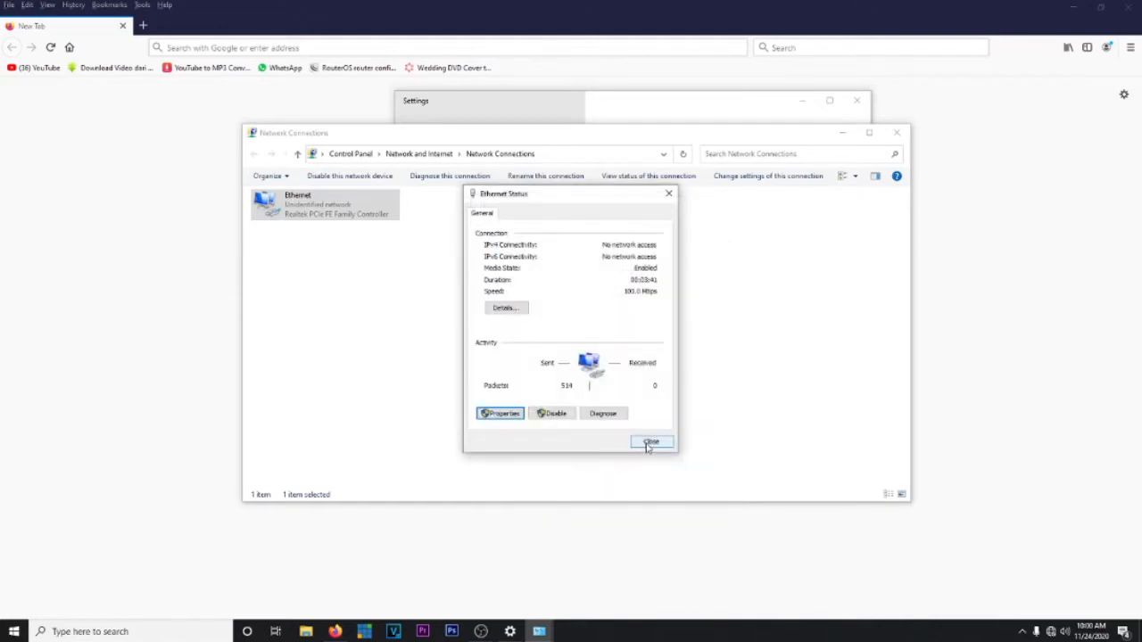
pyautogui.click(650, 443)
pyautogui.click(847, 136)
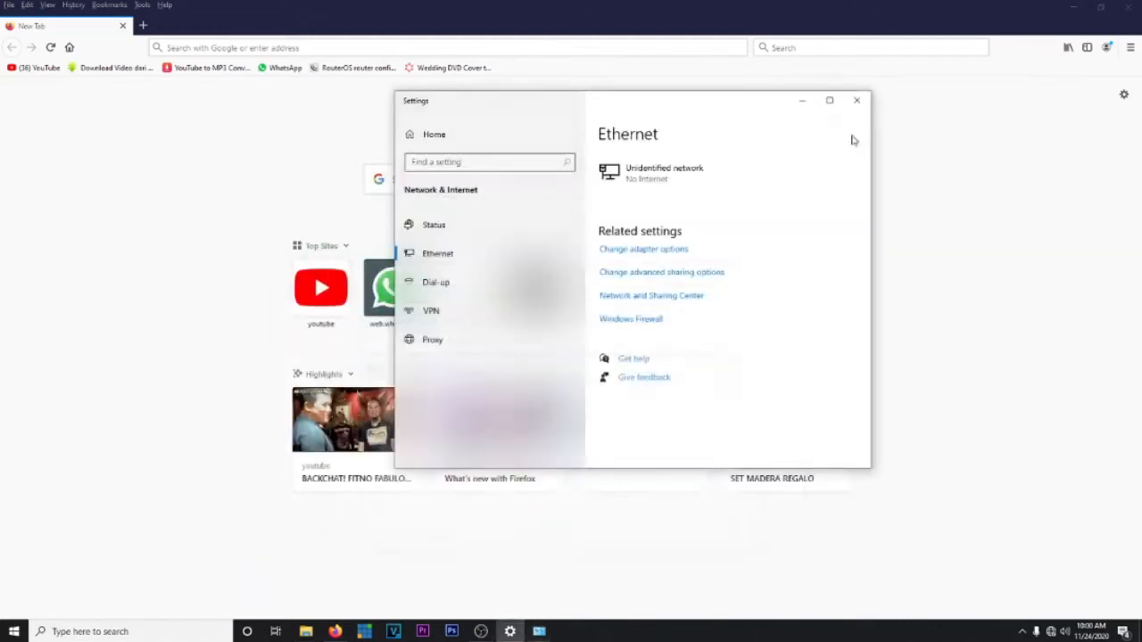
# Step: Browse to 192.168.0.254 in Firefox and accept the self-signed certificate warning
pyautogui.click(856, 100)
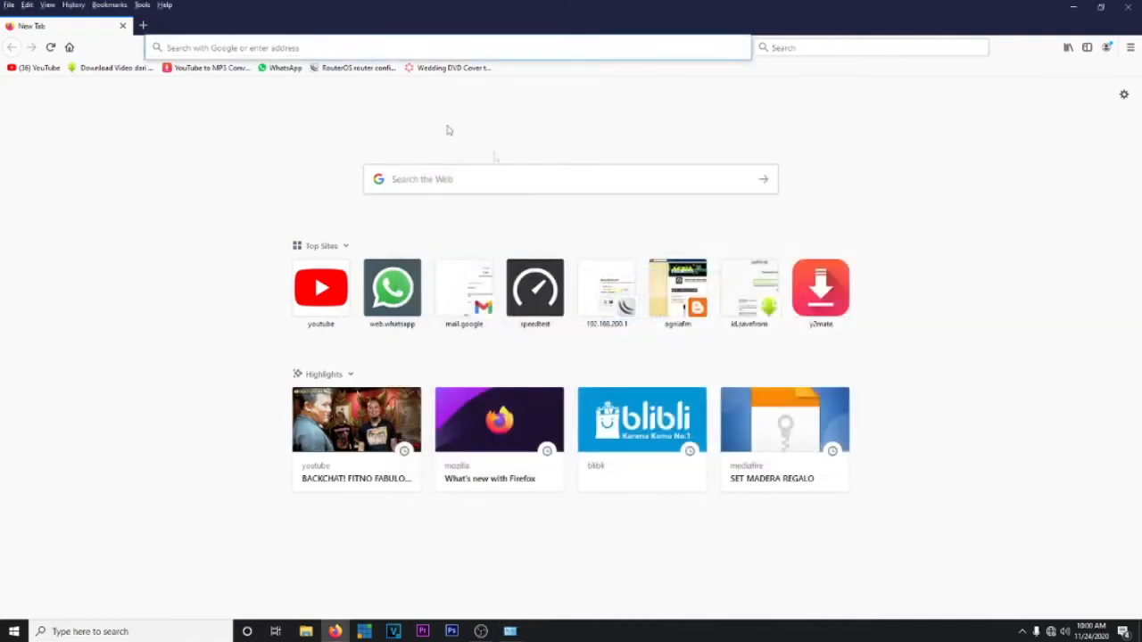
pyautogui.click(367, 51)
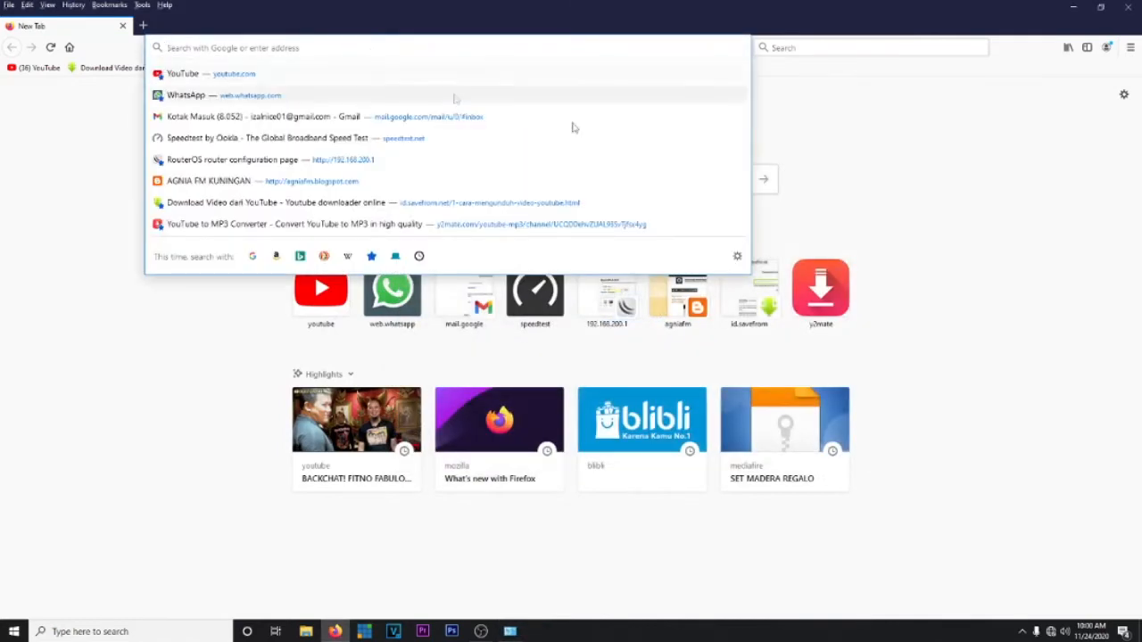
pyautogui.click(948, 259)
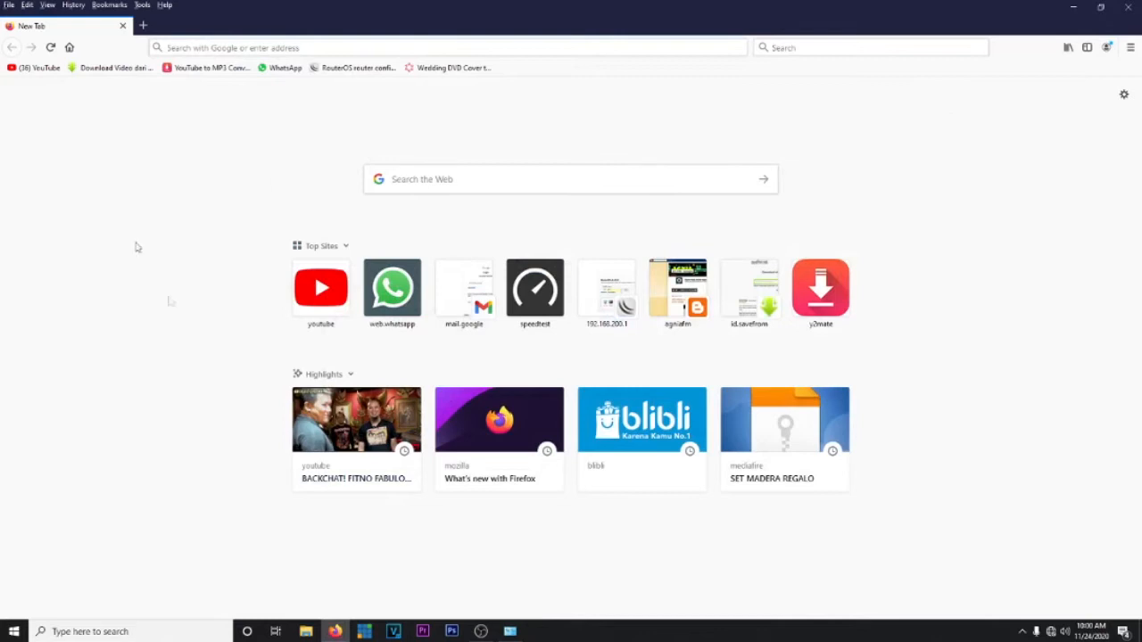
pyautogui.click(232, 47)
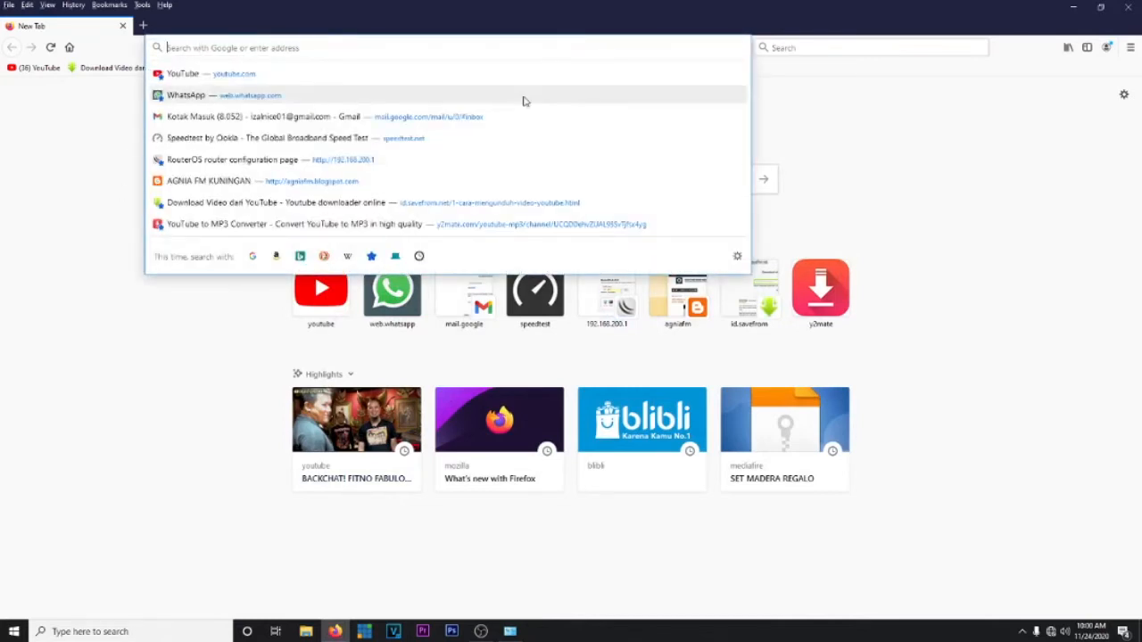
pyautogui.write('192.1')
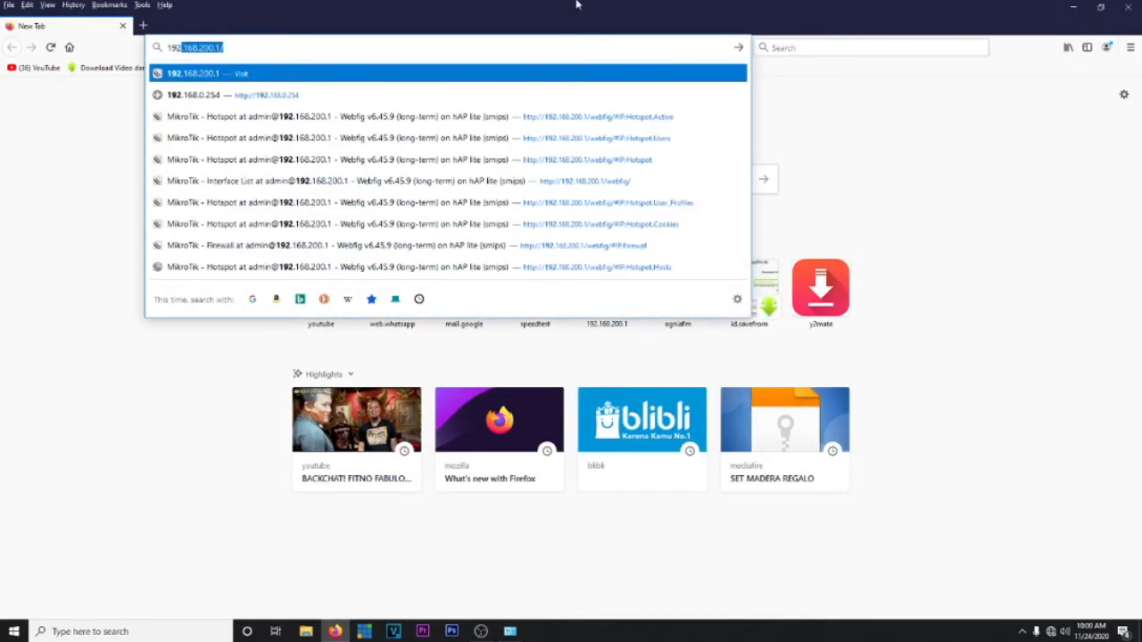
pyautogui.write('68.0.')
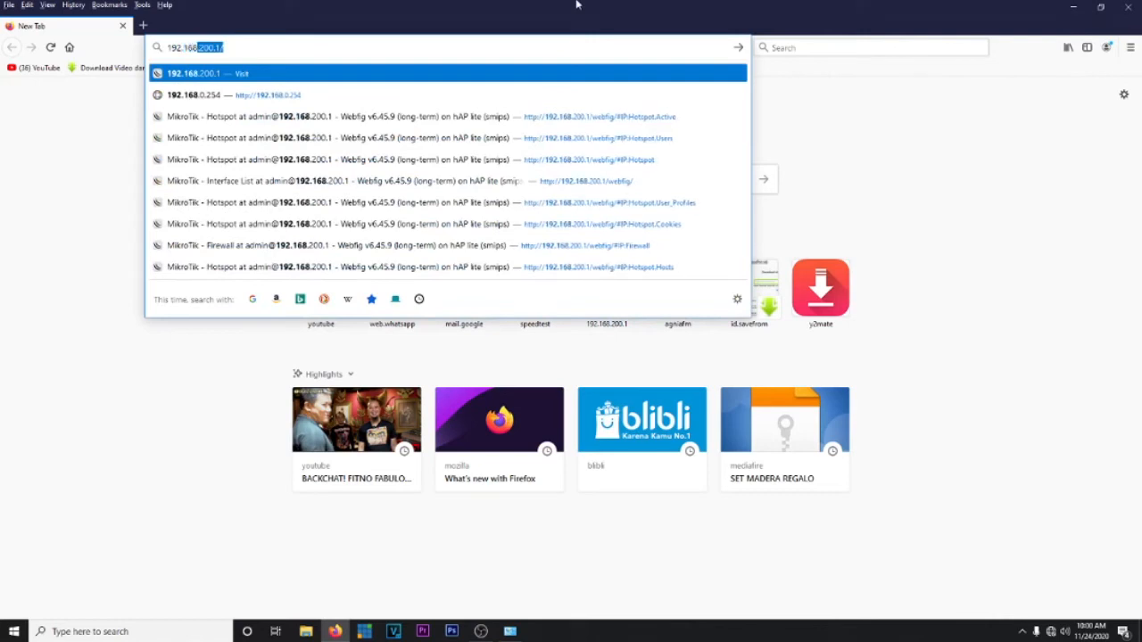
pyautogui.write('254')
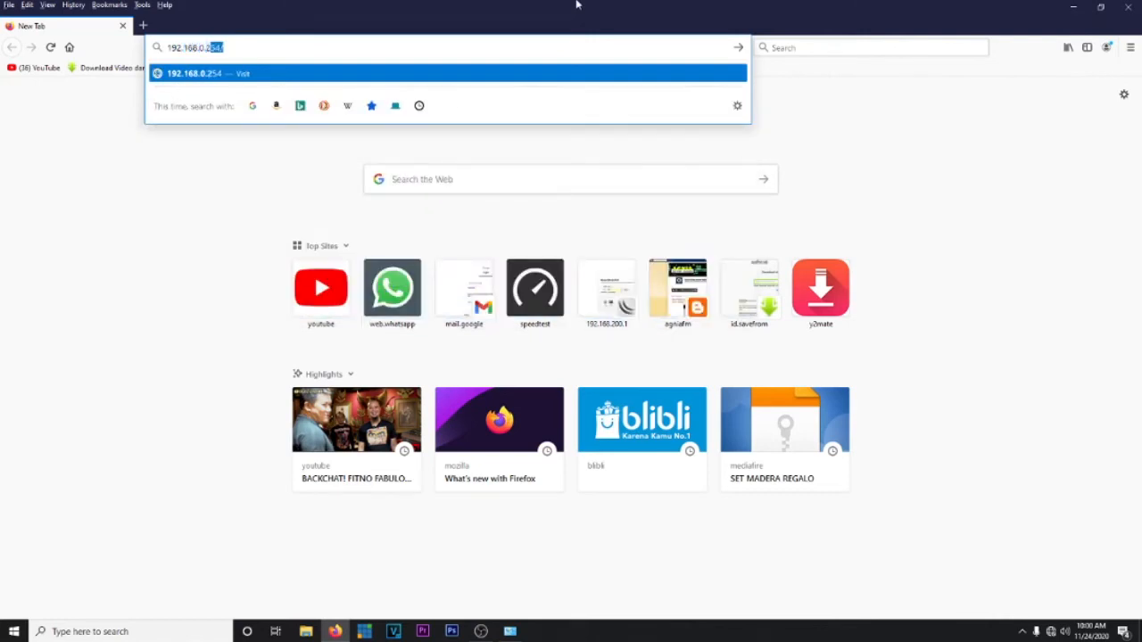
pyautogui.press('Return')
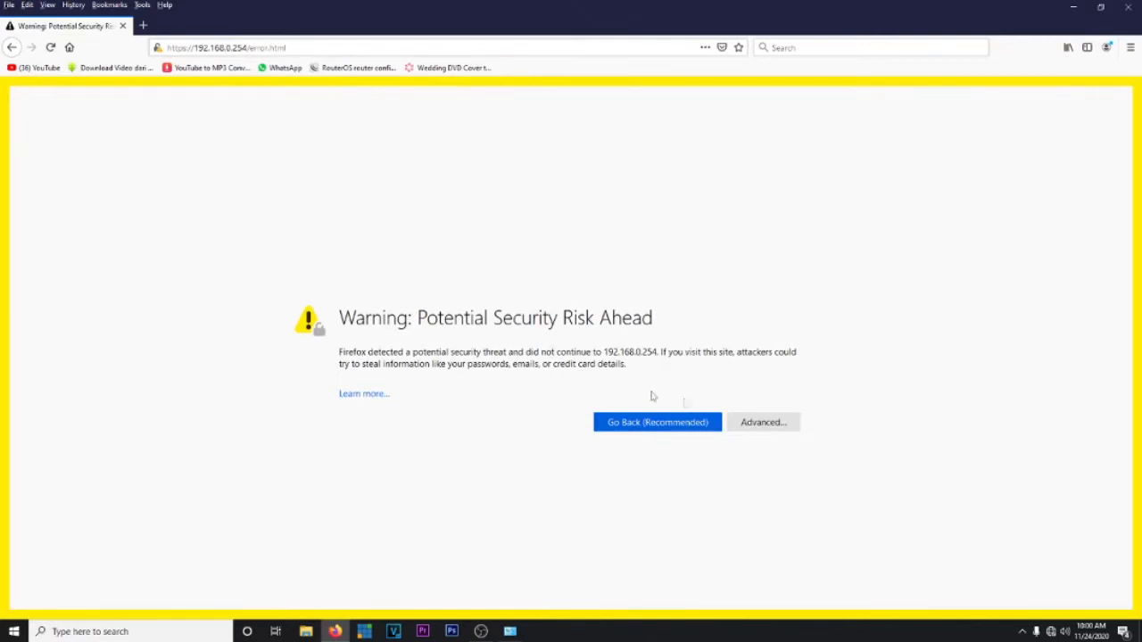
pyautogui.click(767, 423)
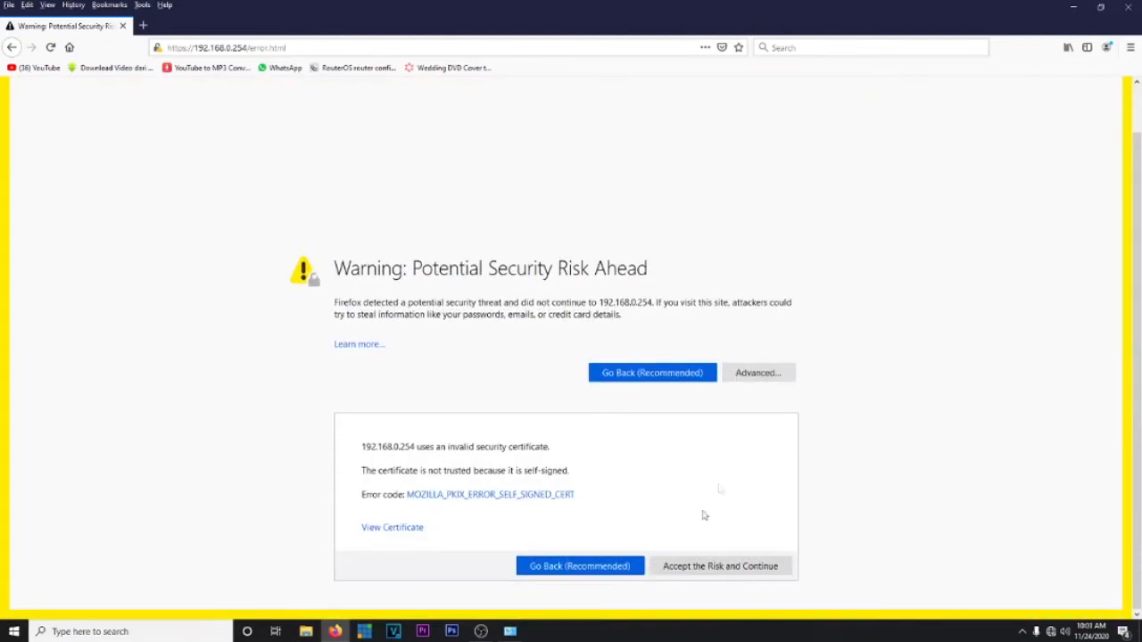
pyautogui.click(707, 568)
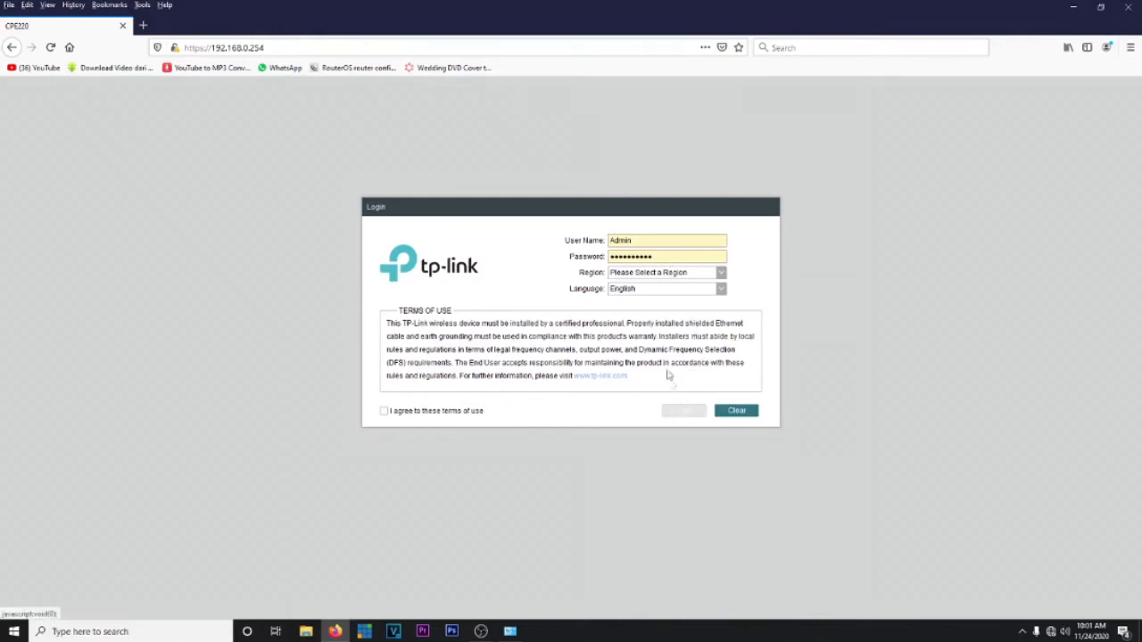
# Step: Replace the prefilled user name and password on the CPE220 login page
pyautogui.doubleClick(658, 241)
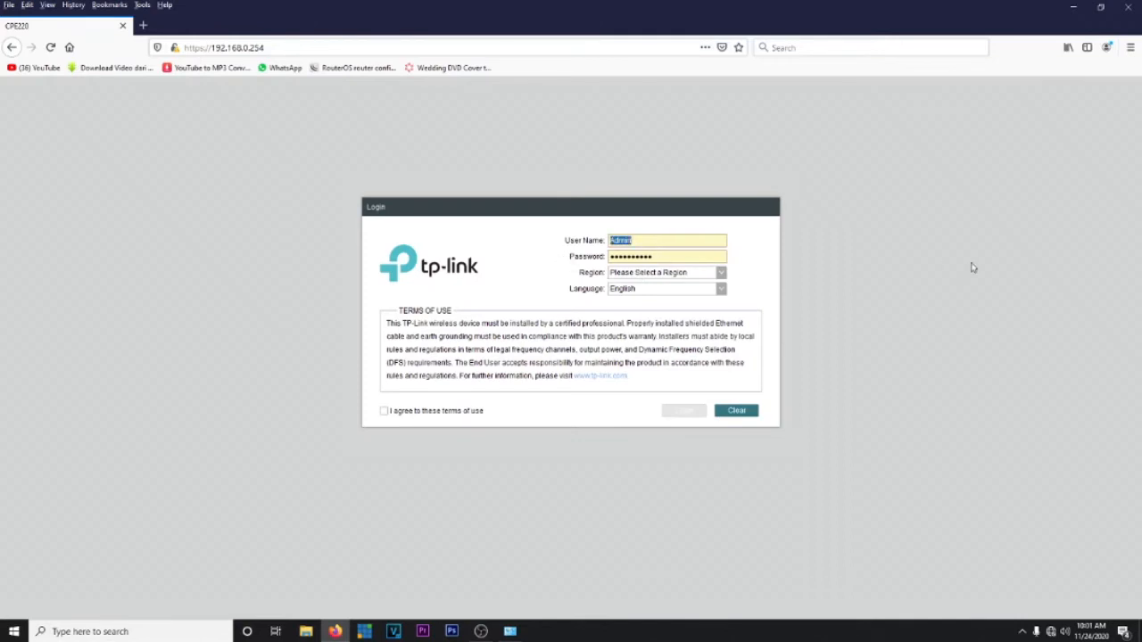
pyautogui.write('a')
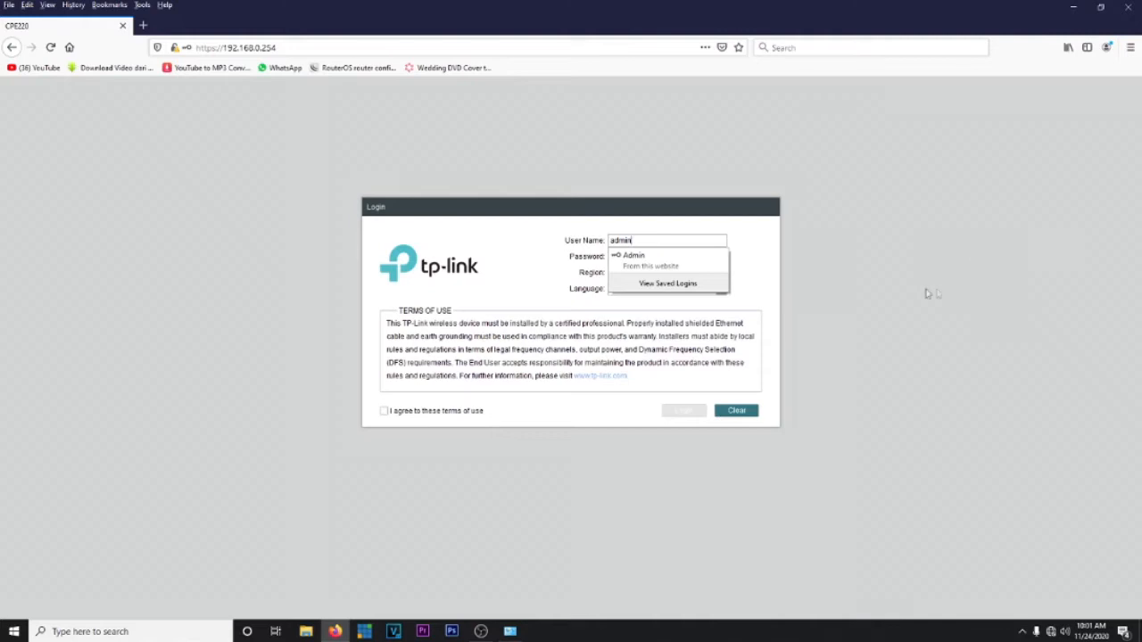
pyautogui.click(744, 268)
pyautogui.moveTo(685, 259); pyautogui.dragTo(599, 266)
pyautogui.write('a')
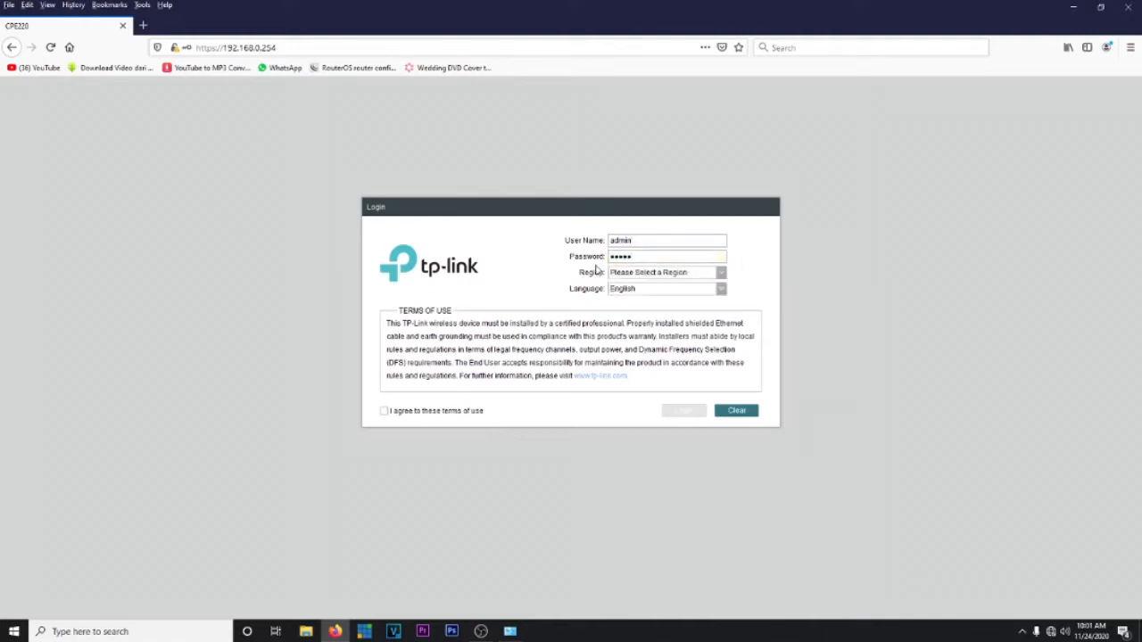
# Step: Set the region to Indonesia, agree to the terms of use, and log in
pyautogui.click(648, 272)
pyautogui.moveTo(722, 297); pyautogui.dragTo(724, 332)
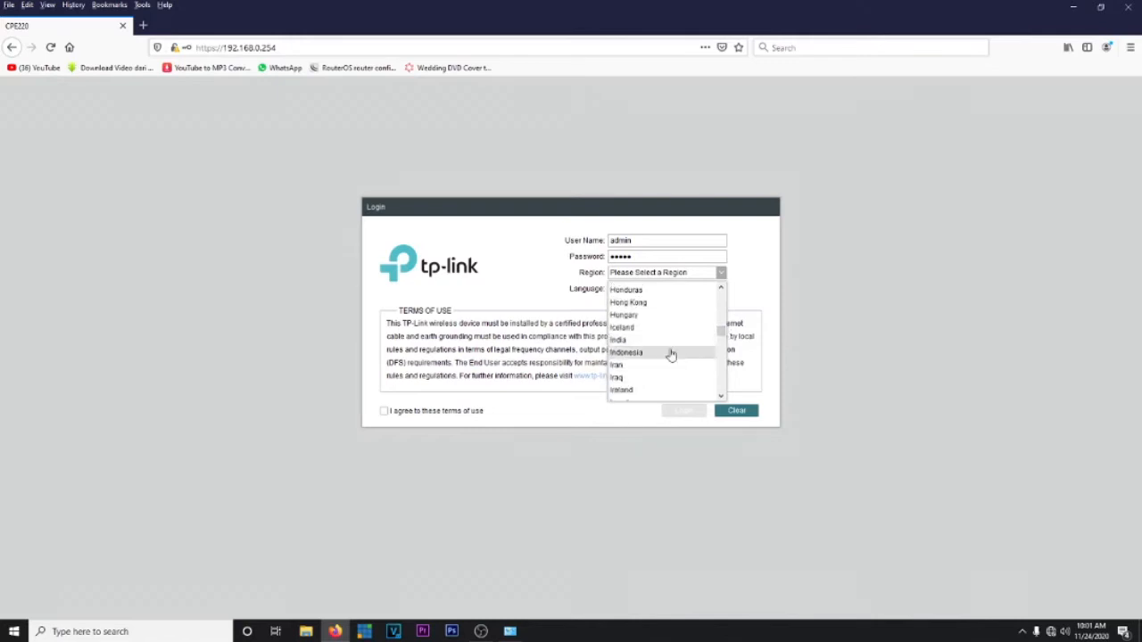
pyautogui.click(669, 353)
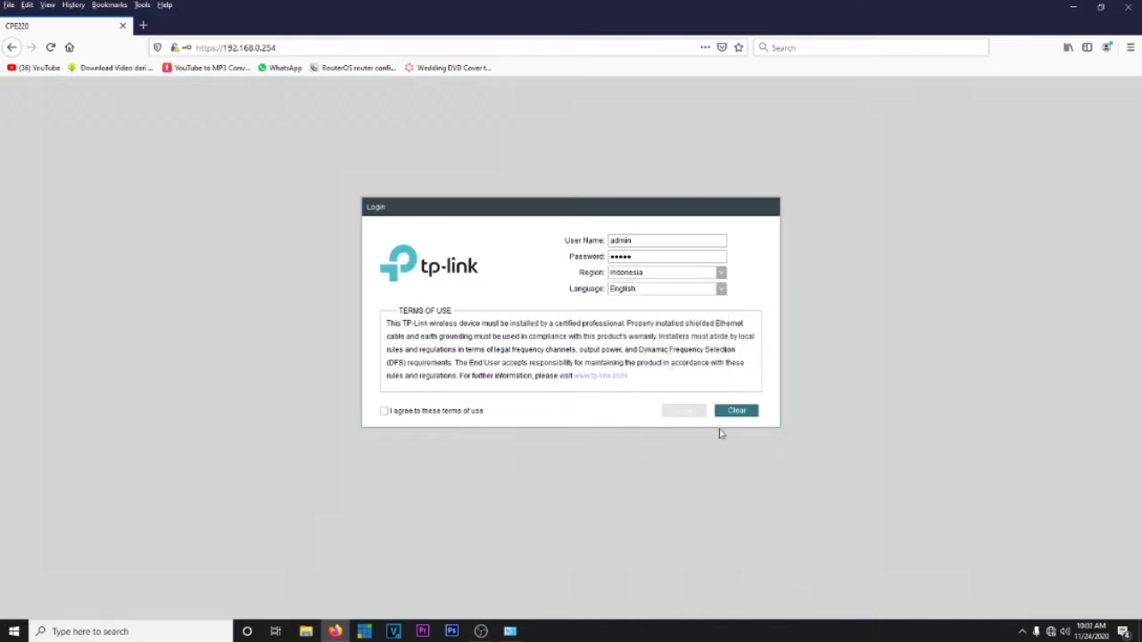
pyautogui.click(448, 415)
pyautogui.click(683, 411)
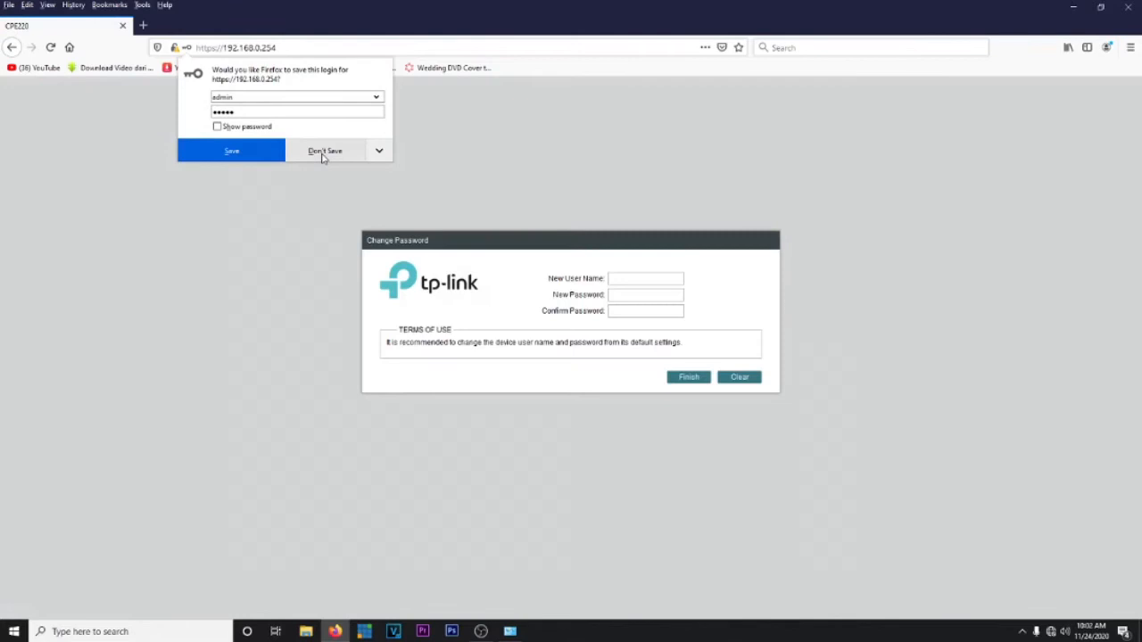
# Step: Decline Firefox's save-login prompt and enter the new password and its confirmation, correcting a typo
pyautogui.click(323, 151)
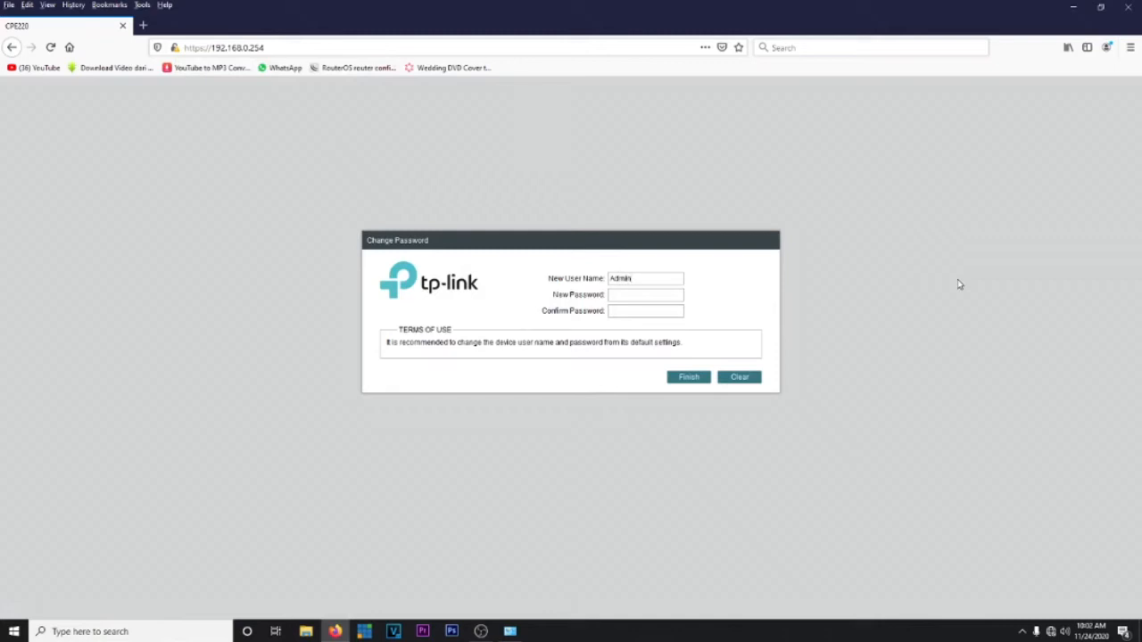
pyautogui.click(674, 297)
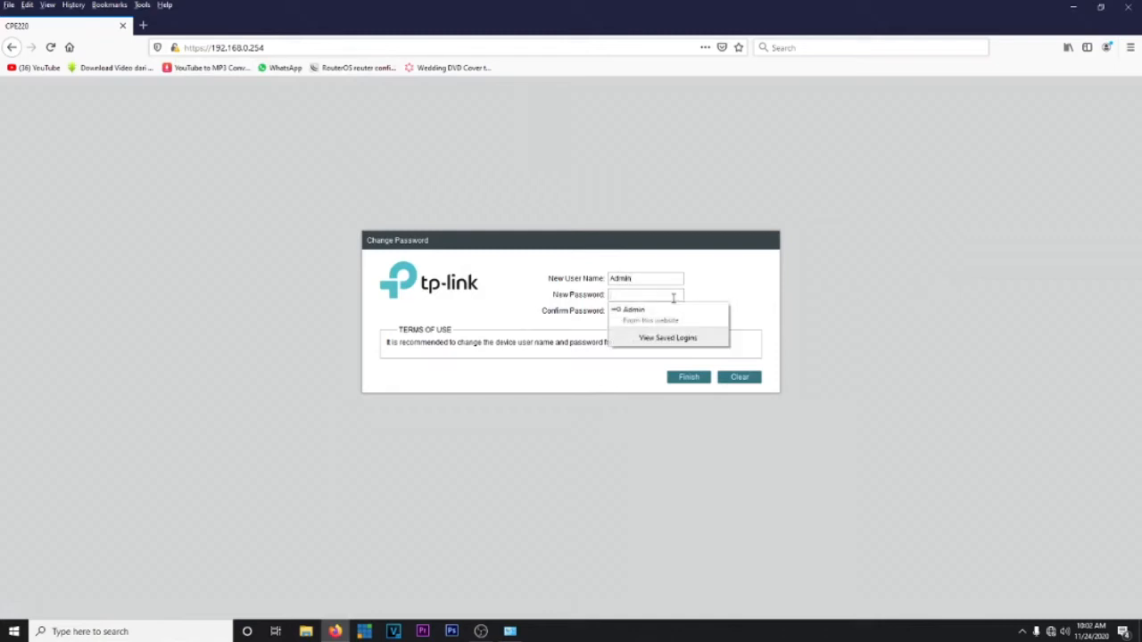
pyautogui.write('•')
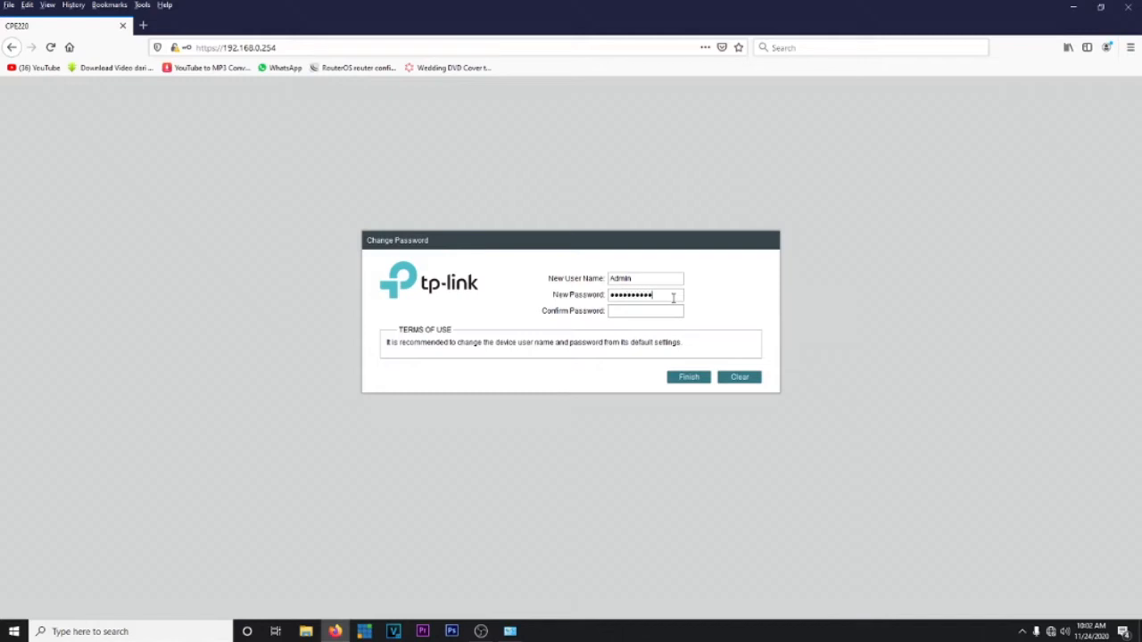
pyautogui.click(659, 314)
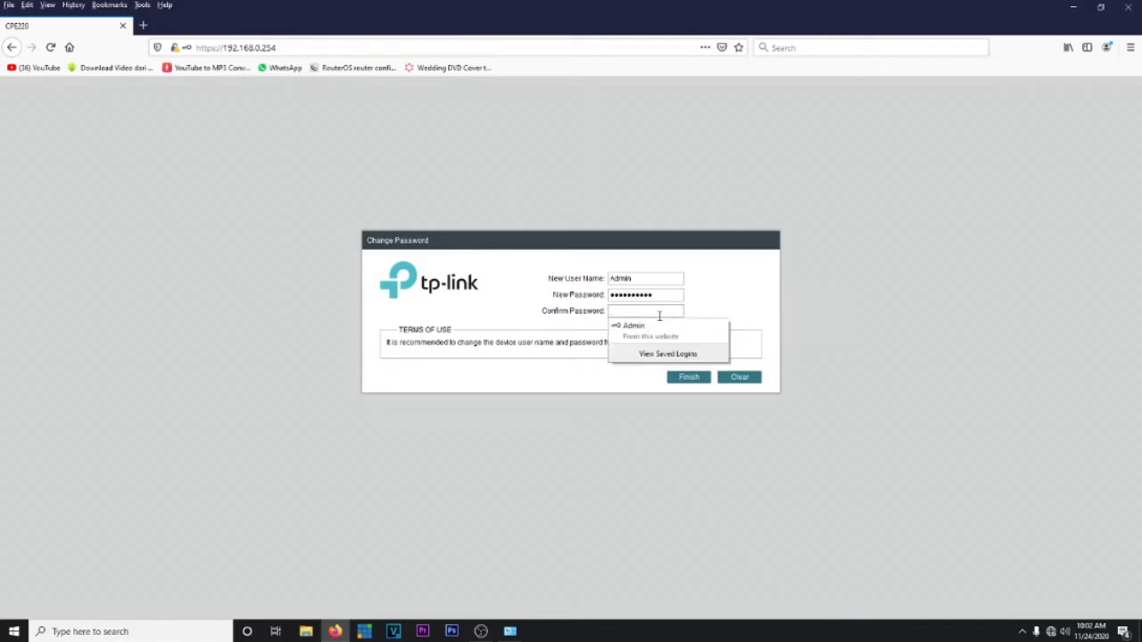
pyautogui.write('•')
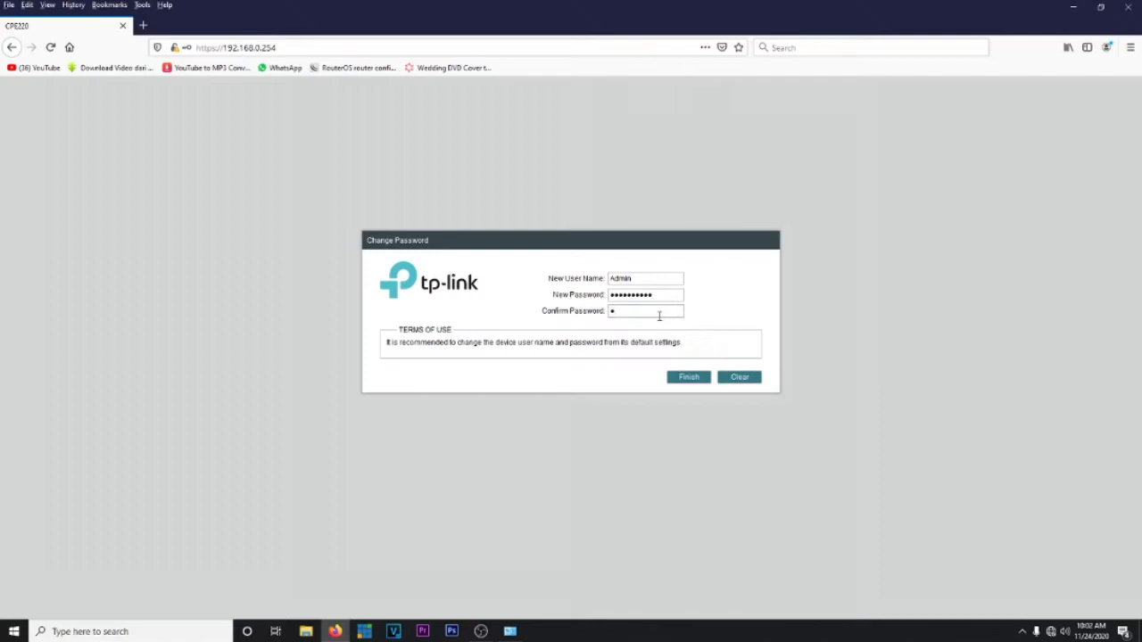
pyautogui.press('BackSpace')
pyautogui.write('•')
# Step: Finish the password change and look over the Operation Mode choices
pyautogui.click(699, 383)
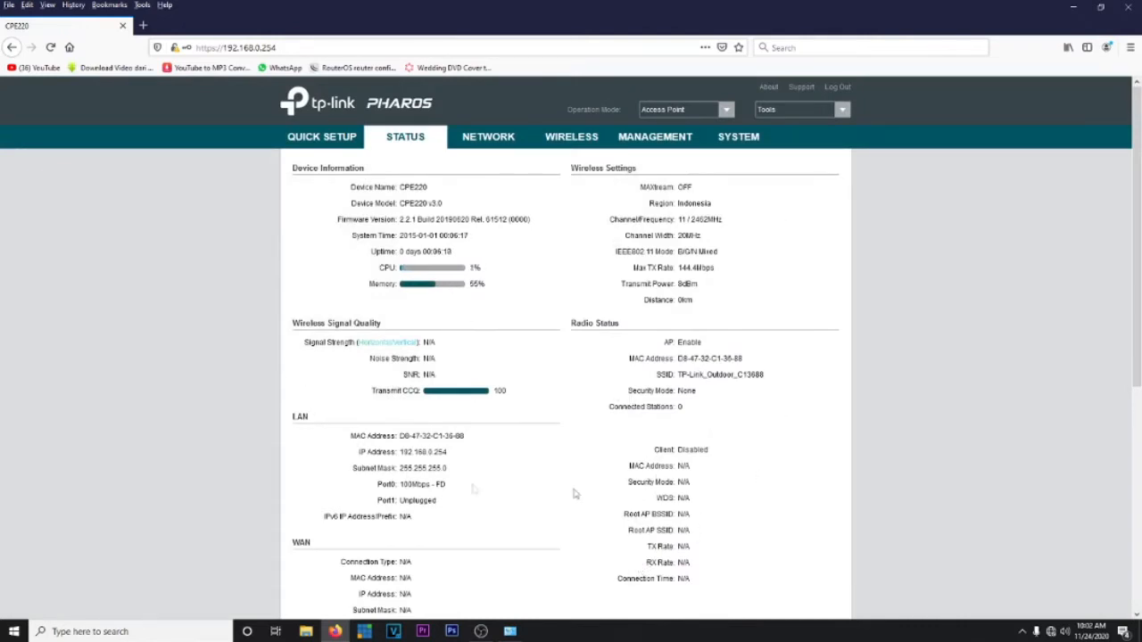
pyautogui.click(724, 111)
# Step: Start Quick Setup in Repeater mode, keep the LAN settings, and set region Indonesia accepting its terms
pyautogui.click(319, 143)
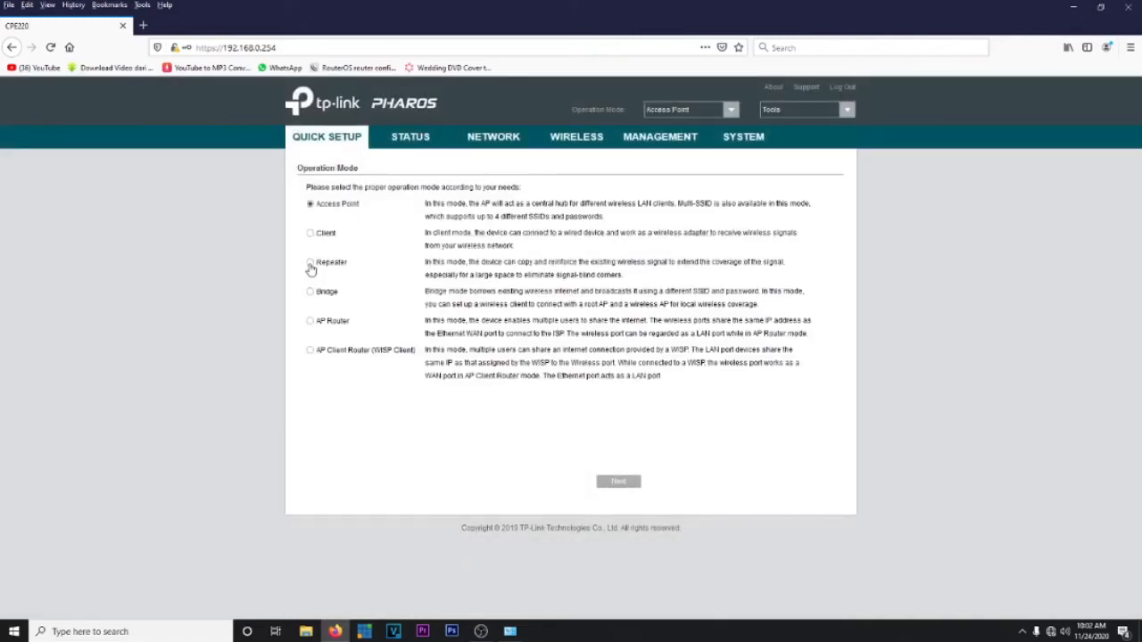
pyautogui.click(617, 480)
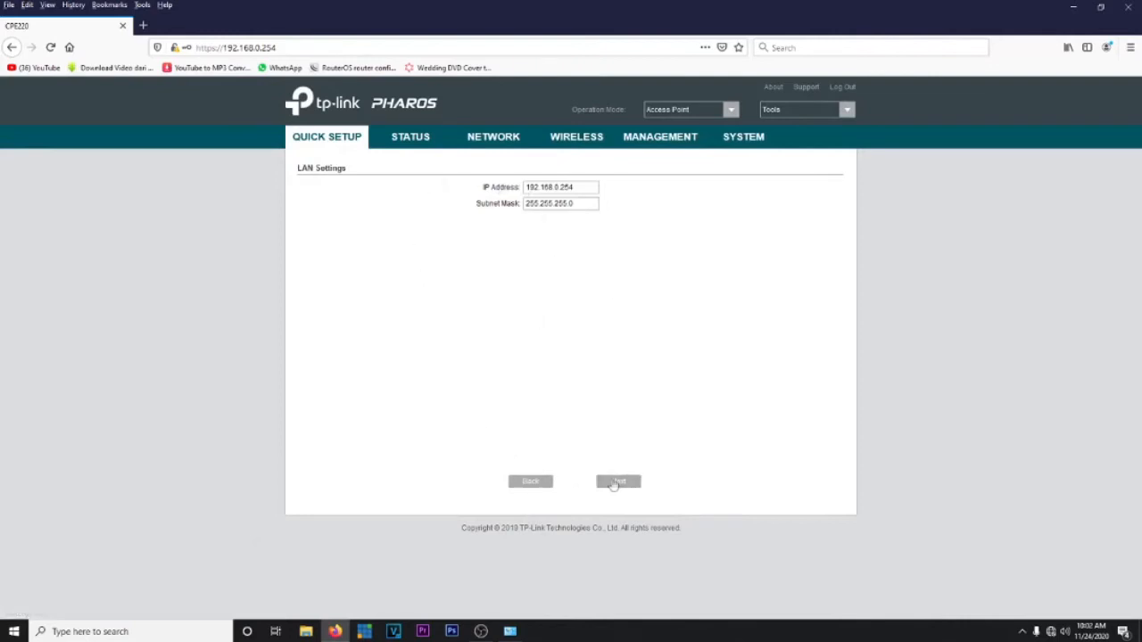
pyautogui.click(617, 482)
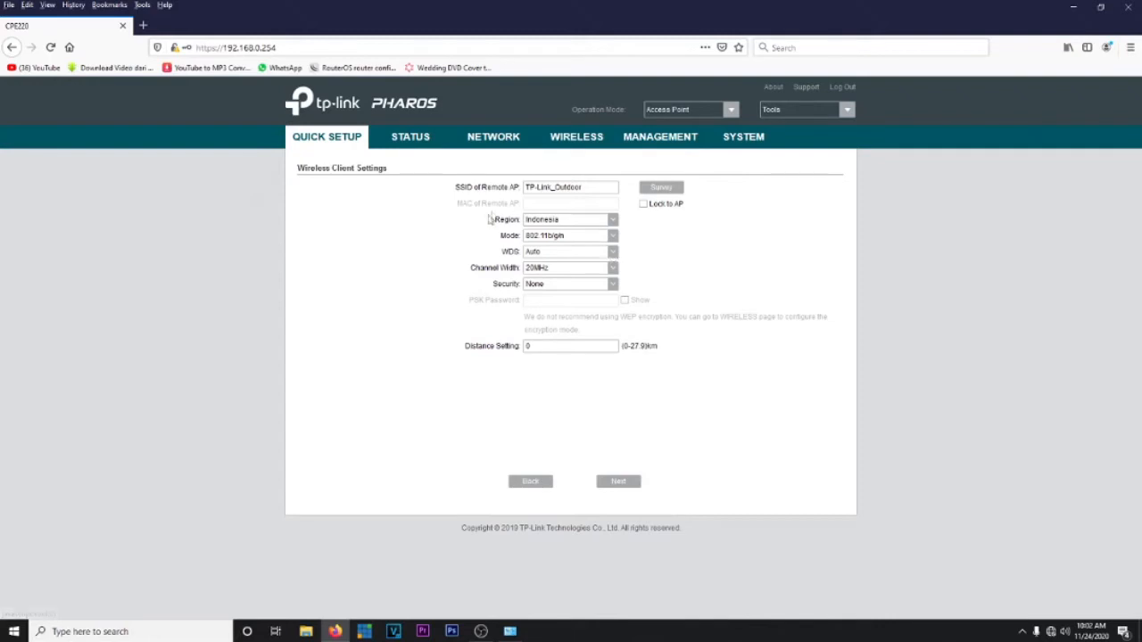
pyautogui.click(612, 219)
pyautogui.moveTo(612, 271); pyautogui.dragTo(615, 287)
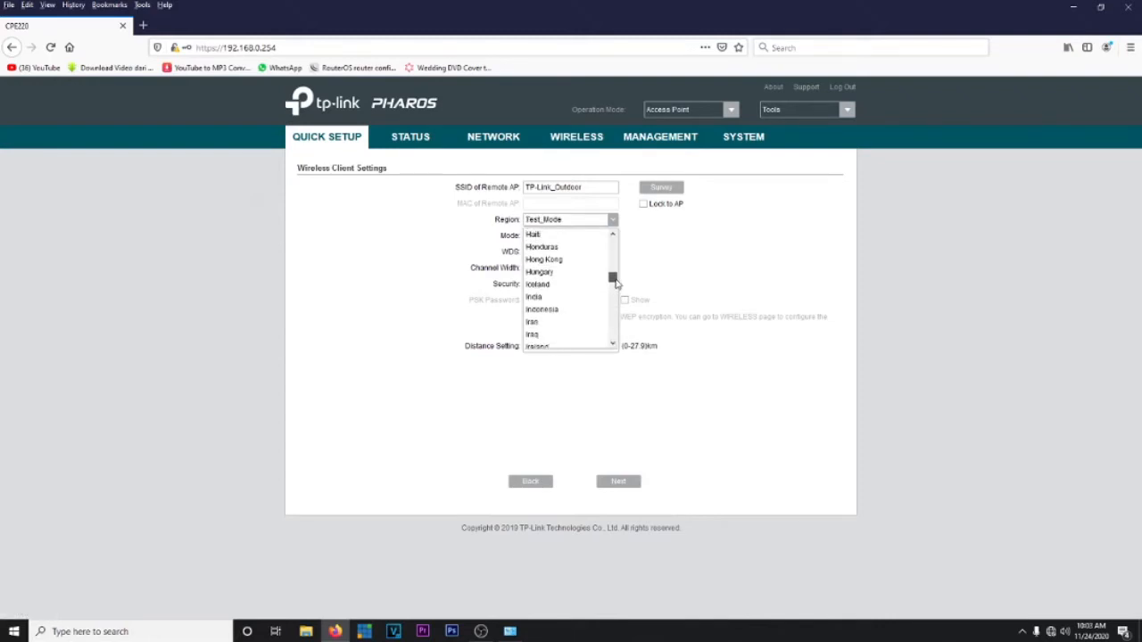
pyautogui.click(581, 310)
pyautogui.click(466, 354)
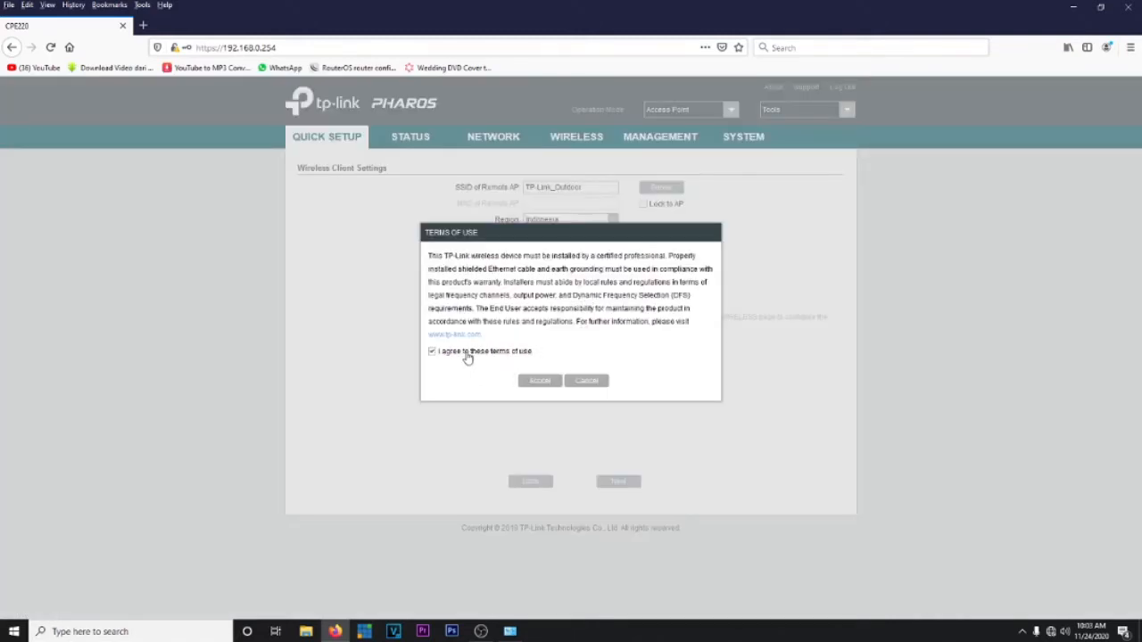
pyautogui.click(547, 381)
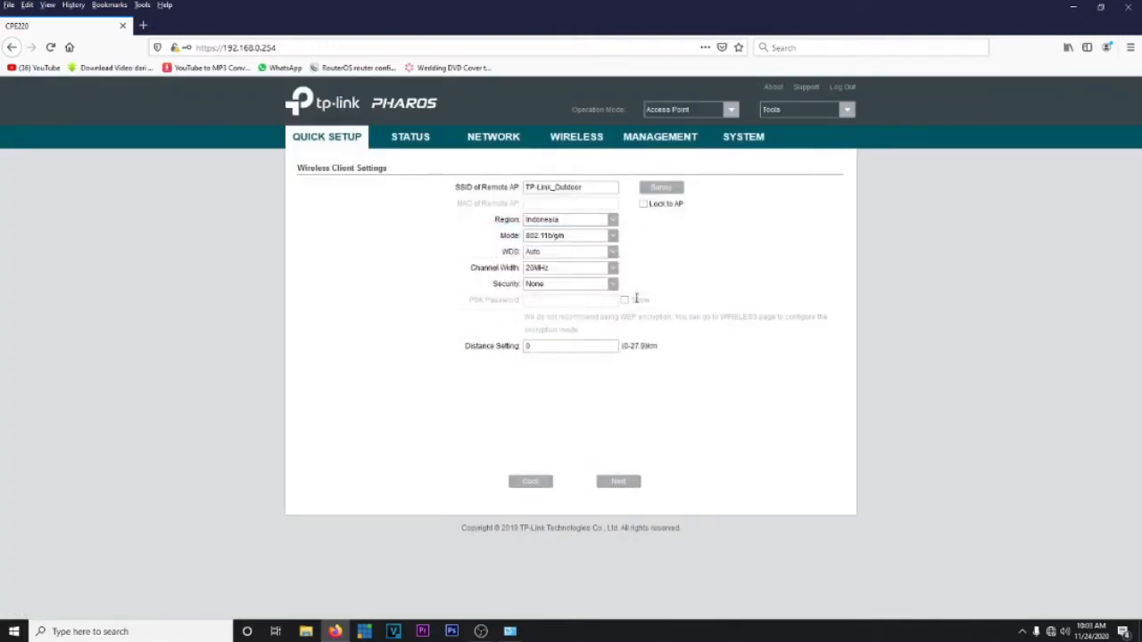
# Step: Change the wireless client region to Test_Mode and accept its terms of use
pyautogui.click(613, 220)
pyautogui.moveTo(616, 287); pyautogui.dragTo(614, 354)
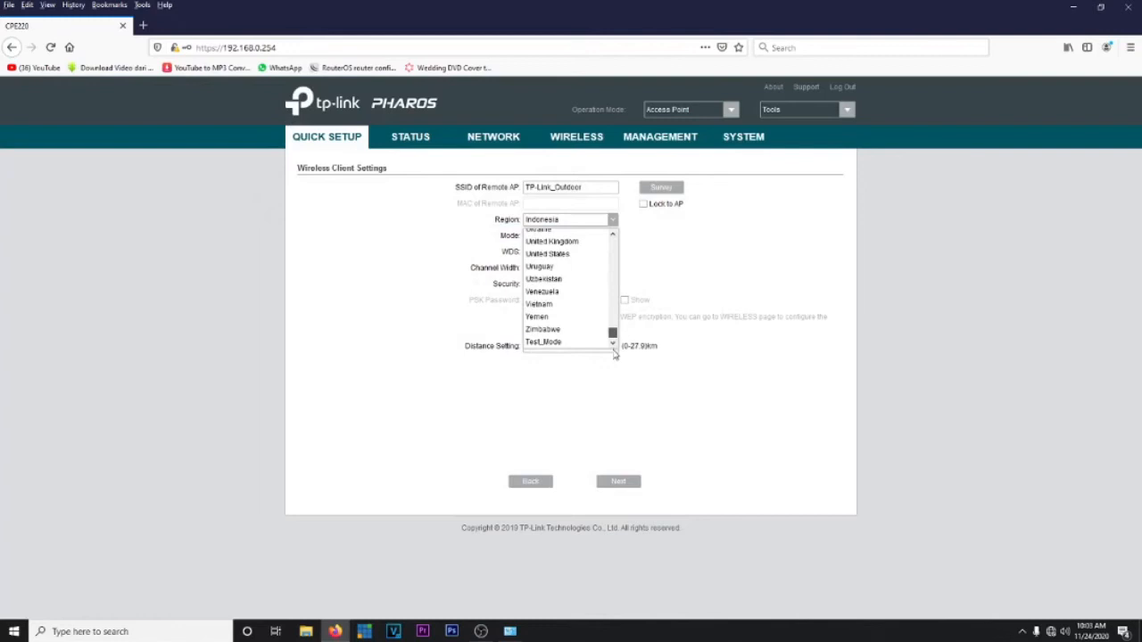
pyautogui.click(557, 342)
pyautogui.click(471, 357)
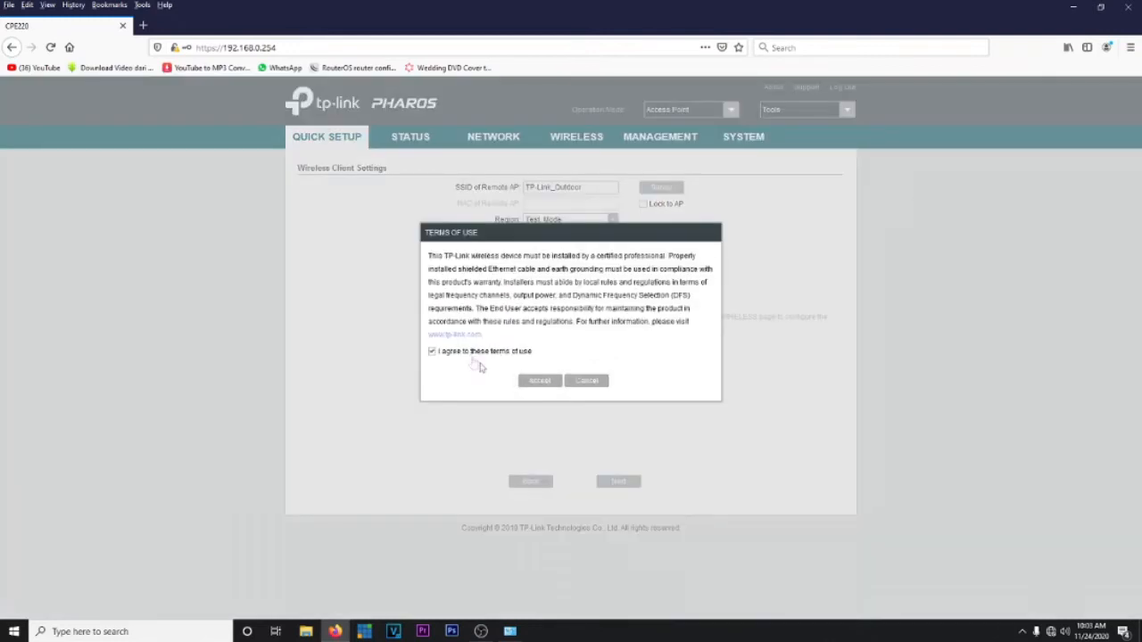
pyautogui.click(538, 382)
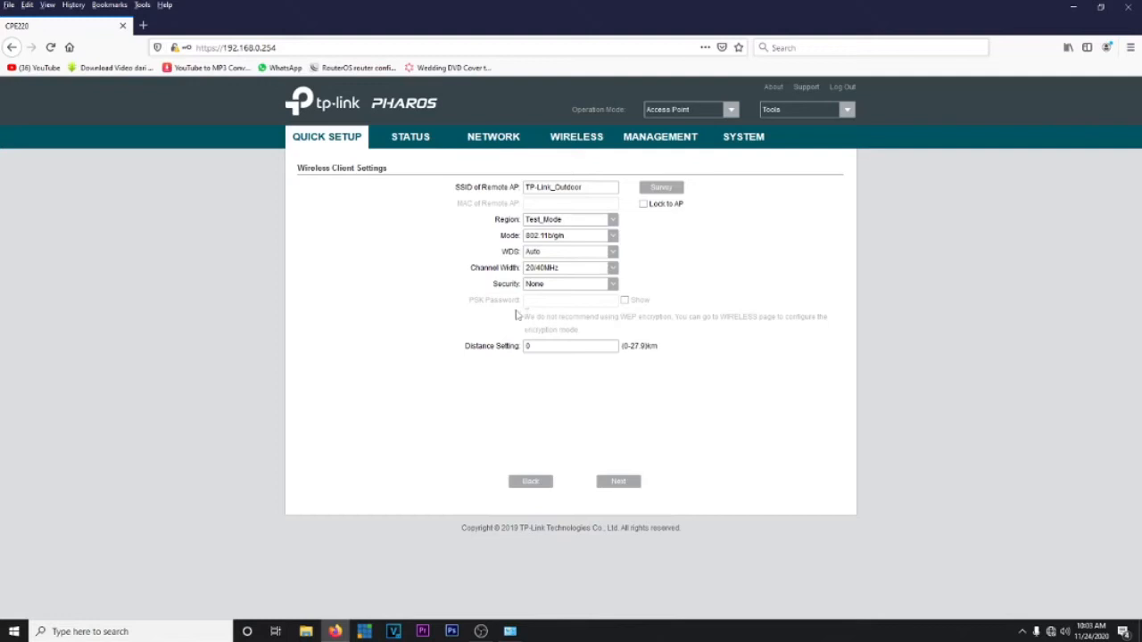
pyautogui.click(613, 221)
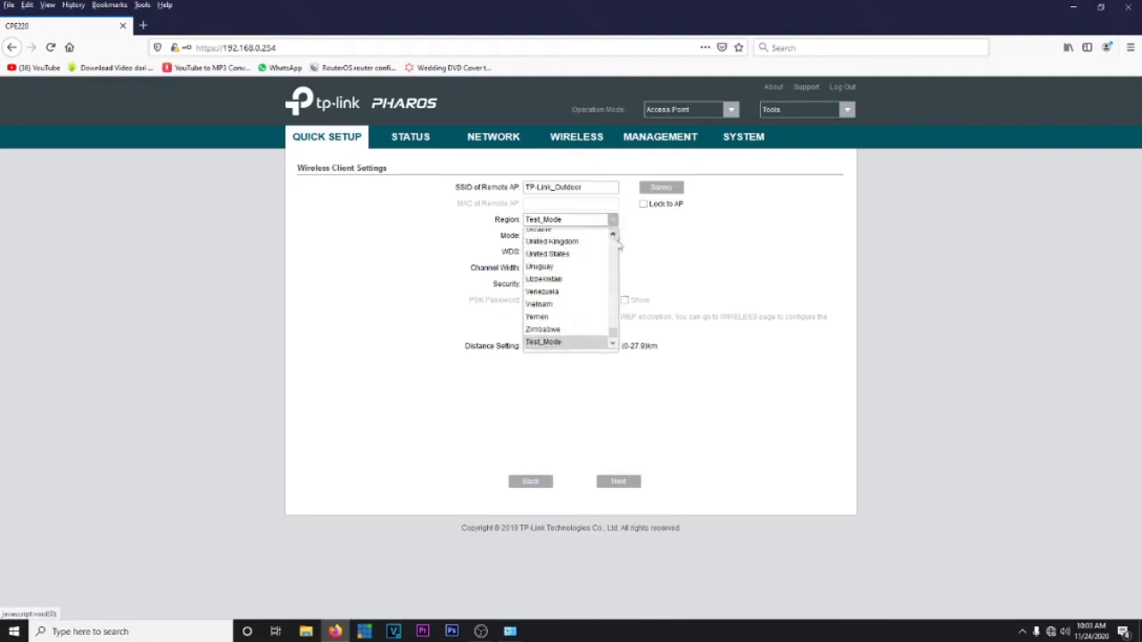
pyautogui.moveTo(613, 333)
pyautogui.mouseDown()
pyautogui.moveTo(618, 277)
pyautogui.moveTo(614, 345)
pyautogui.mouseUp()
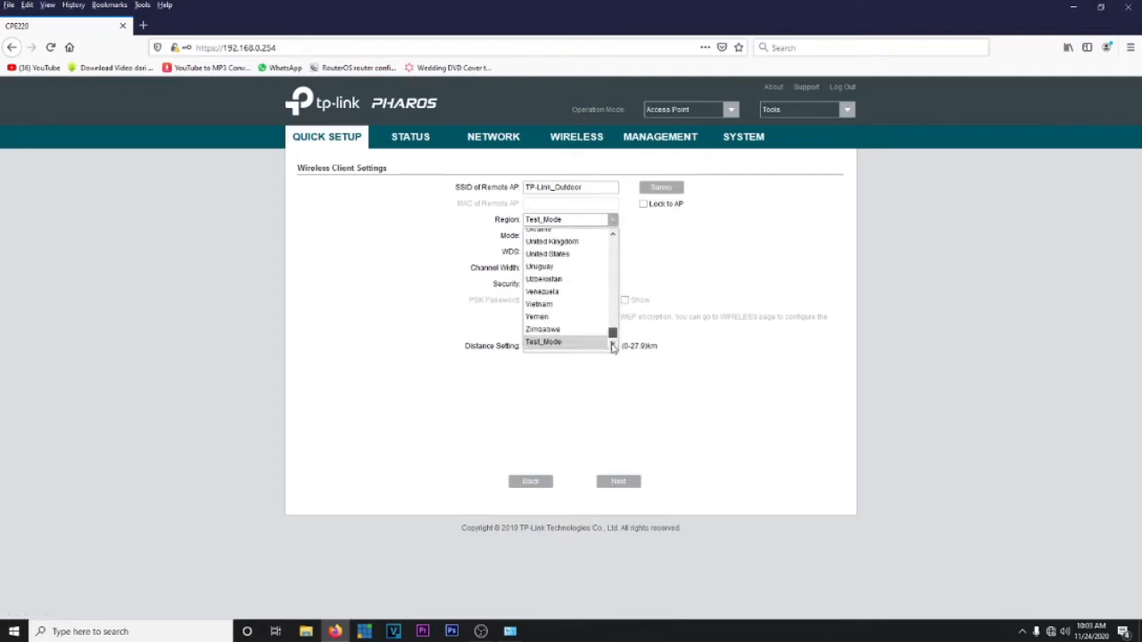
pyautogui.click(696, 285)
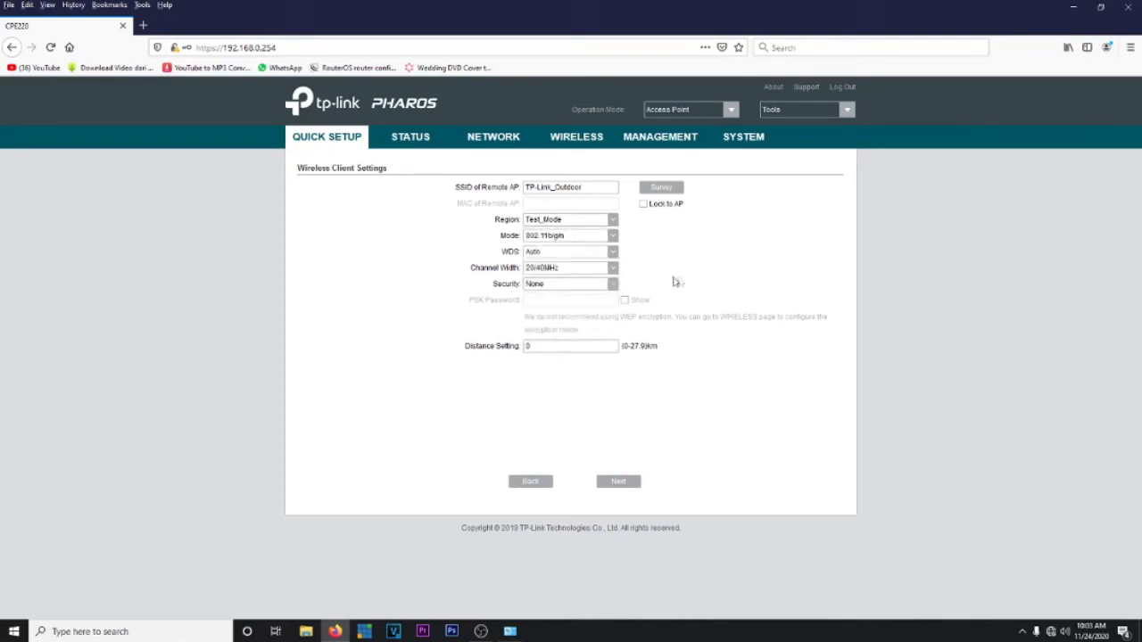
# Step: Continue past Wireless Client Settings and finish Quick Setup to apply Repeater mode
pyautogui.click(621, 483)
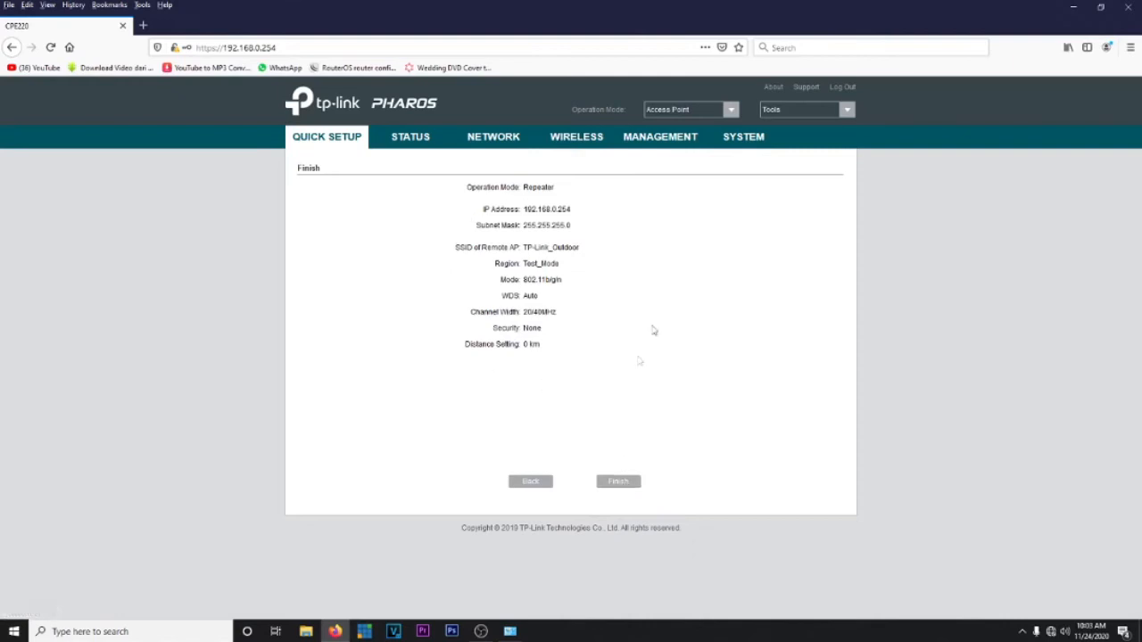
pyautogui.click(623, 482)
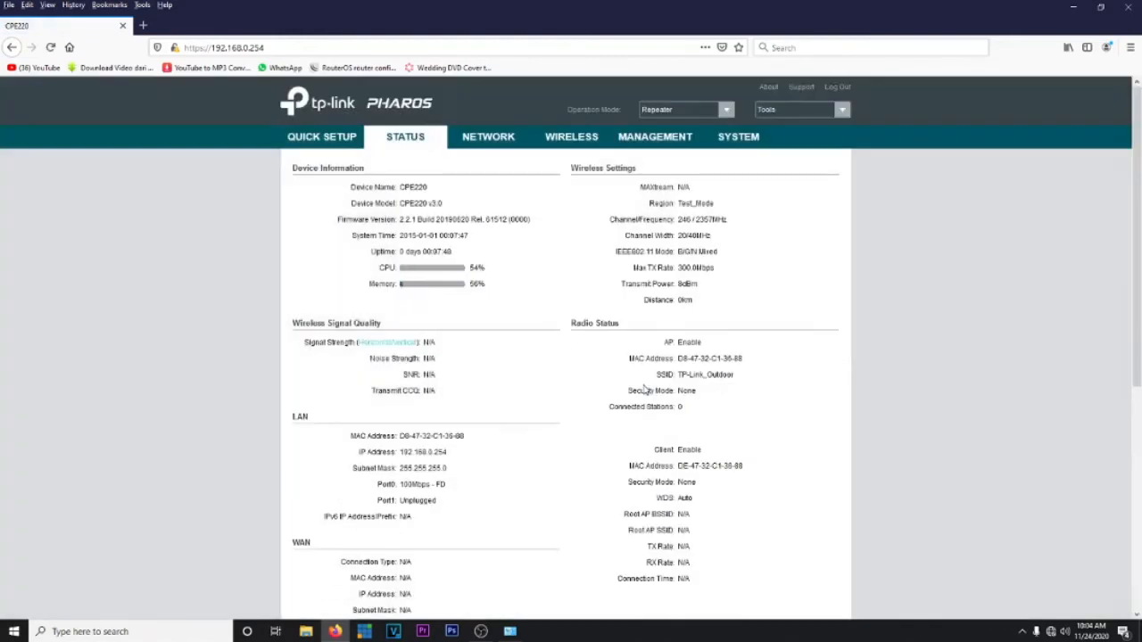
# Step: Run a site survey from the Wireless page and tick AGNIA WIFI BELAKANG in the results
pyautogui.click(572, 142)
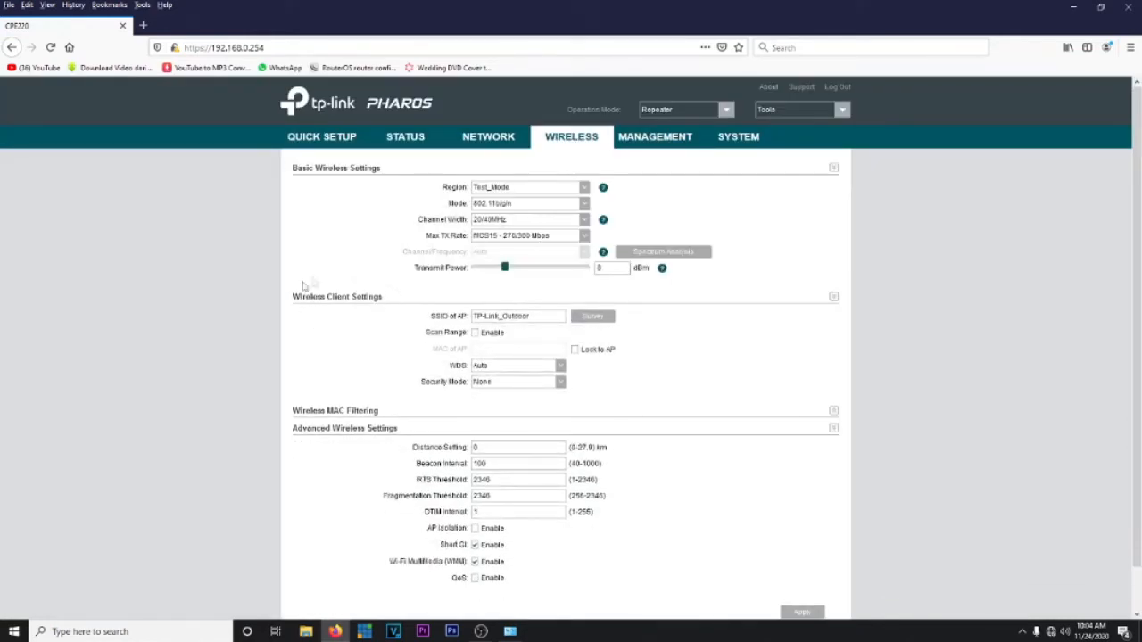
pyautogui.click(598, 320)
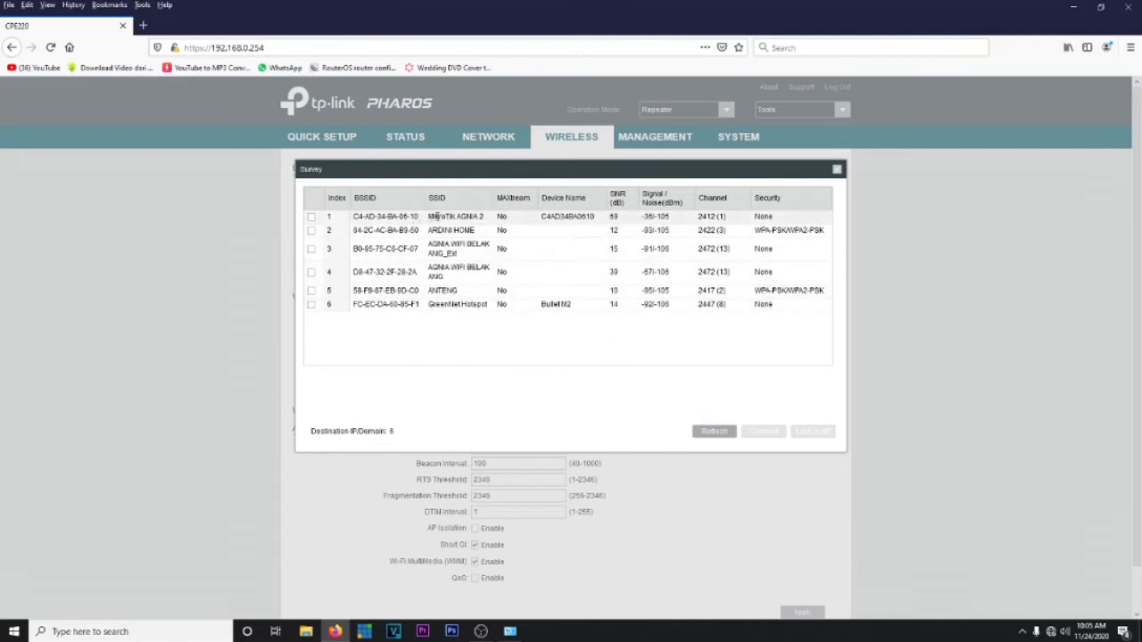
pyautogui.click(311, 272)
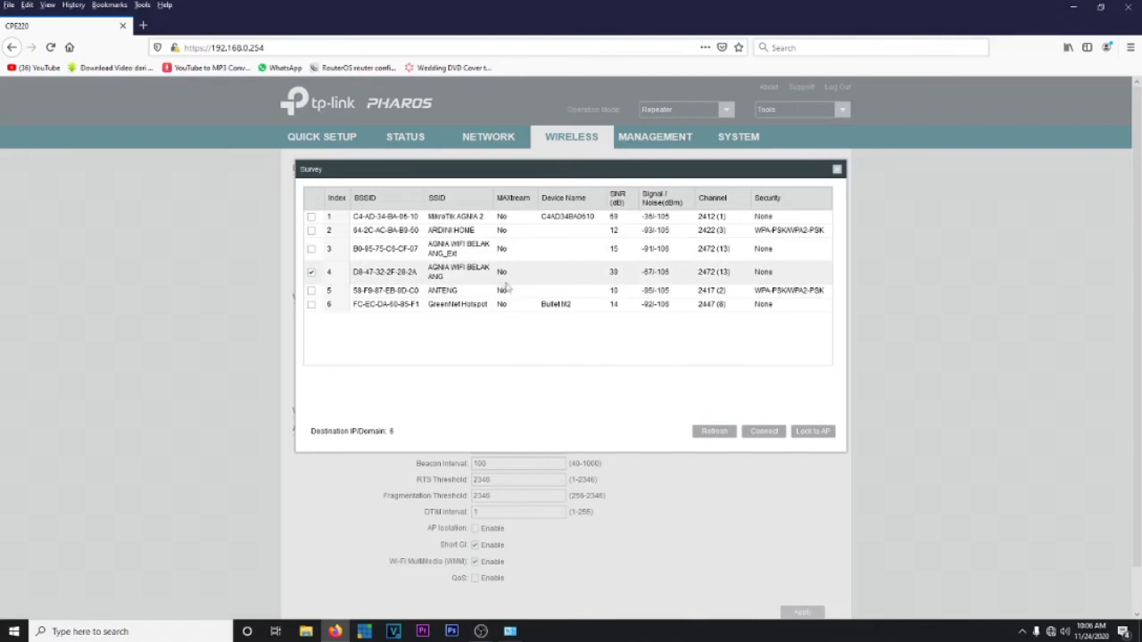
pyautogui.click(774, 432)
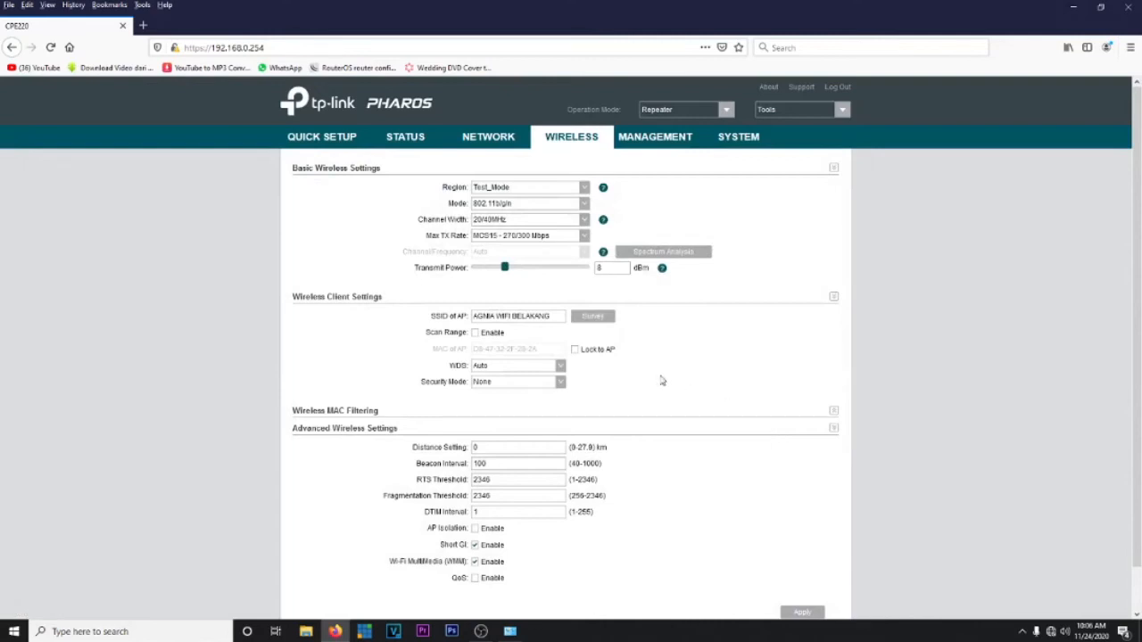
pyautogui.scroll(-1, 658, 372)
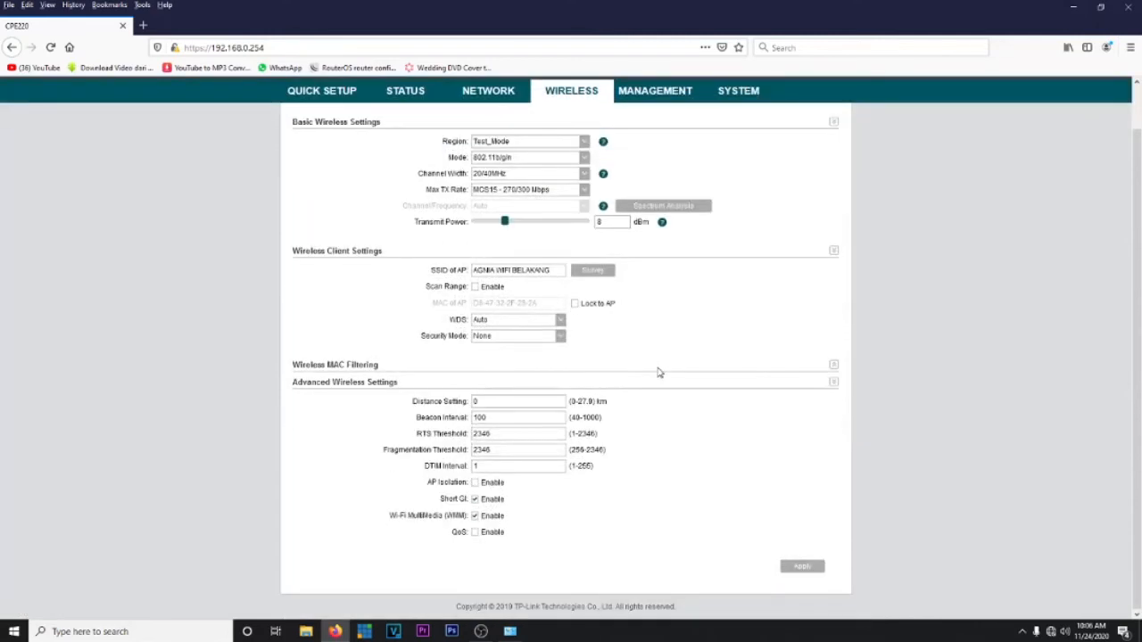
pyautogui.click(575, 305)
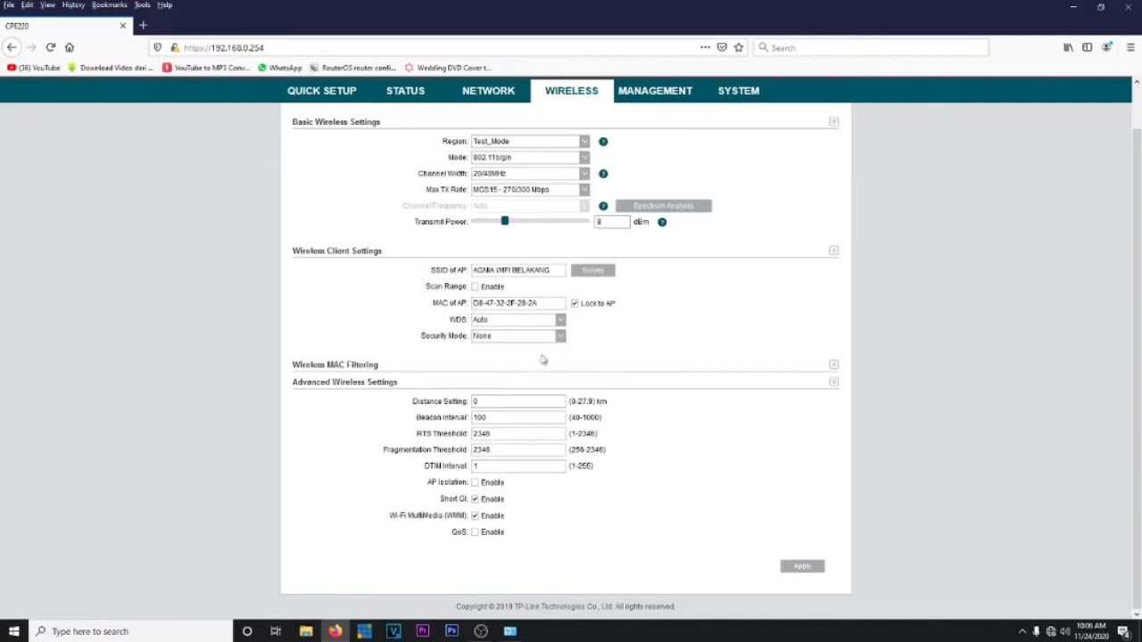
pyautogui.click(805, 568)
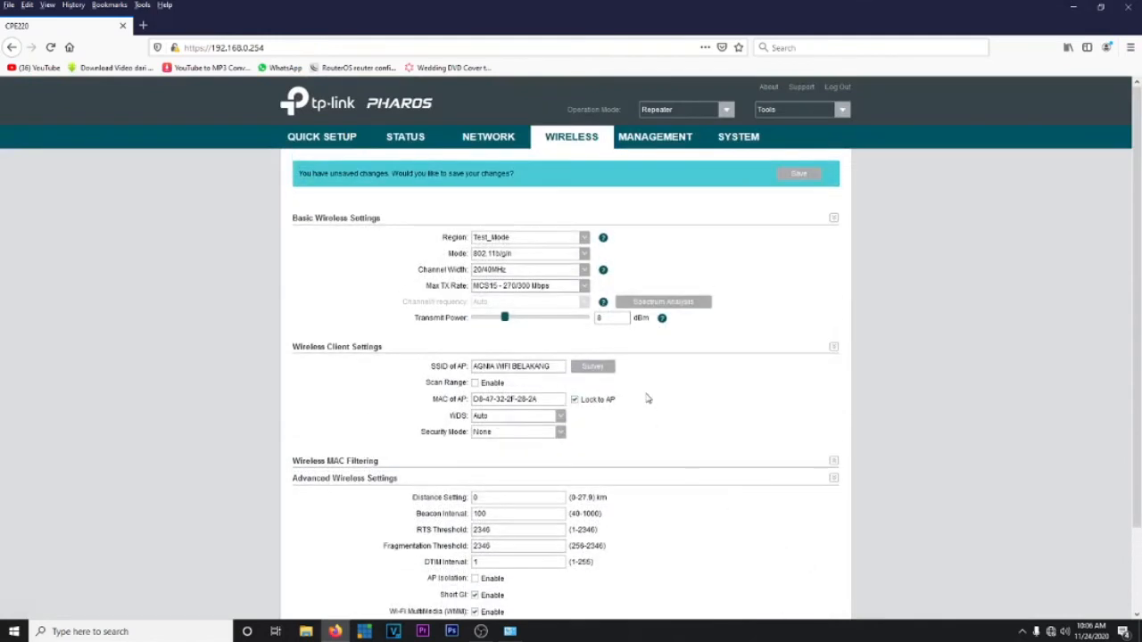
pyautogui.click(799, 174)
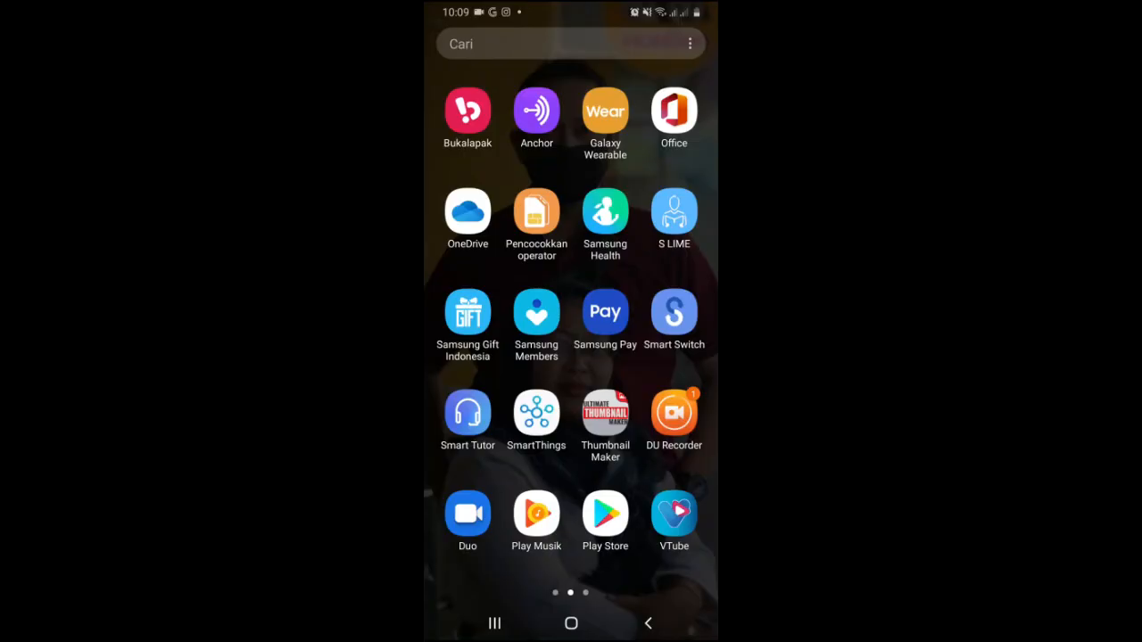
# Step: Connect the phone to AGNIA WIFI BELAKANG and bring up its agnia.com Wi-Fi login page
pyautogui.click(570, 622)
pyautogui.moveTo(571, 11); pyautogui.dragTo(571, 232)
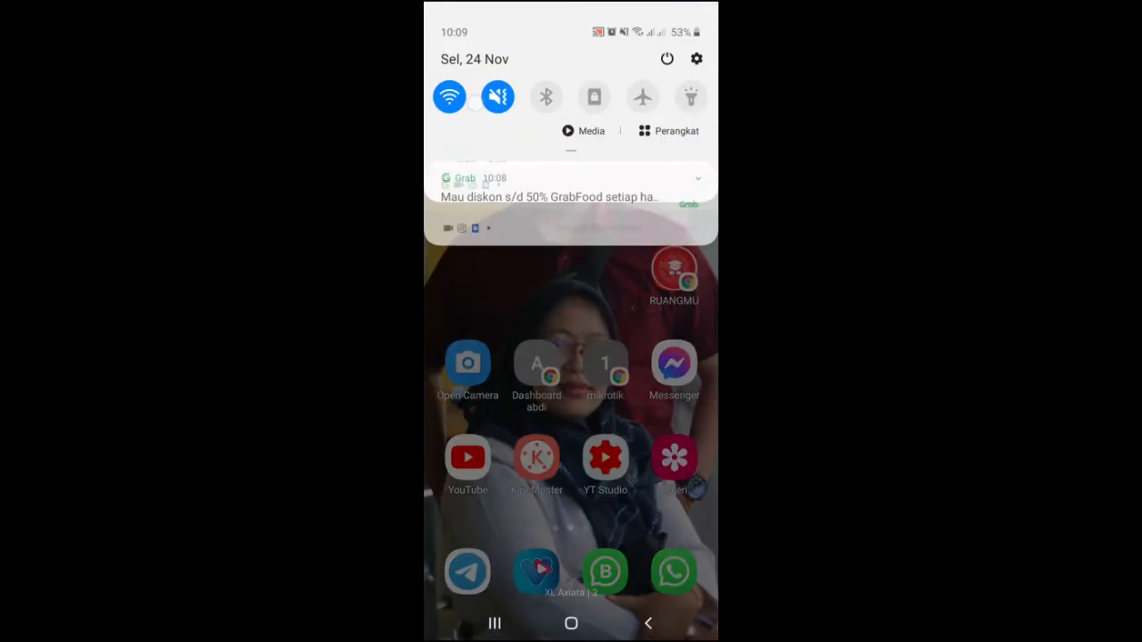
pyautogui.click(458, 100)
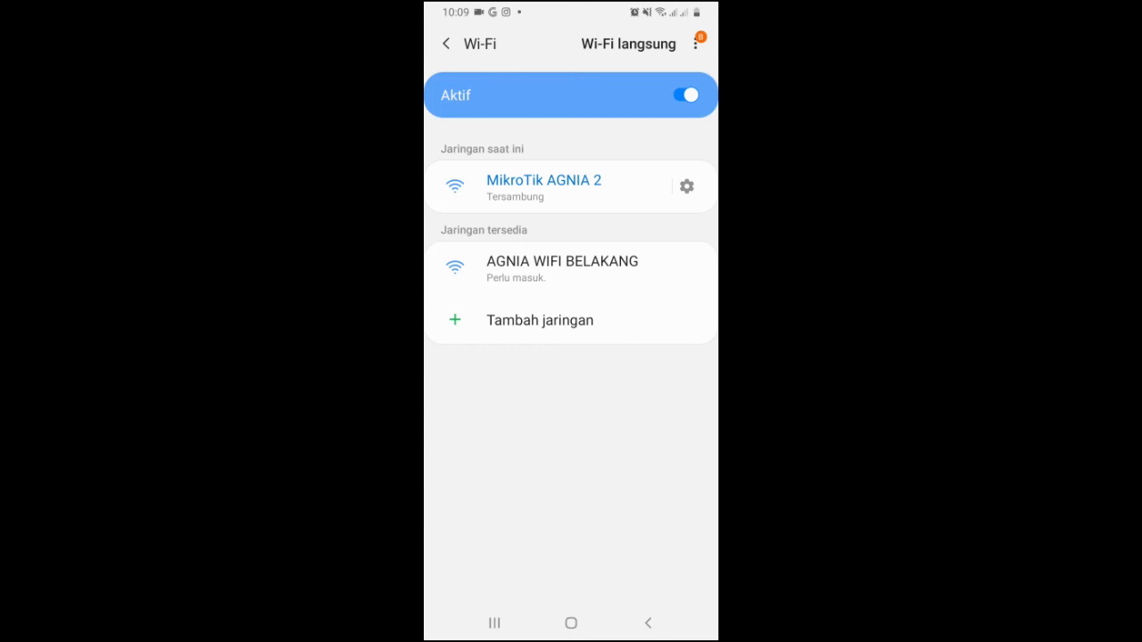
pyautogui.click(562, 267)
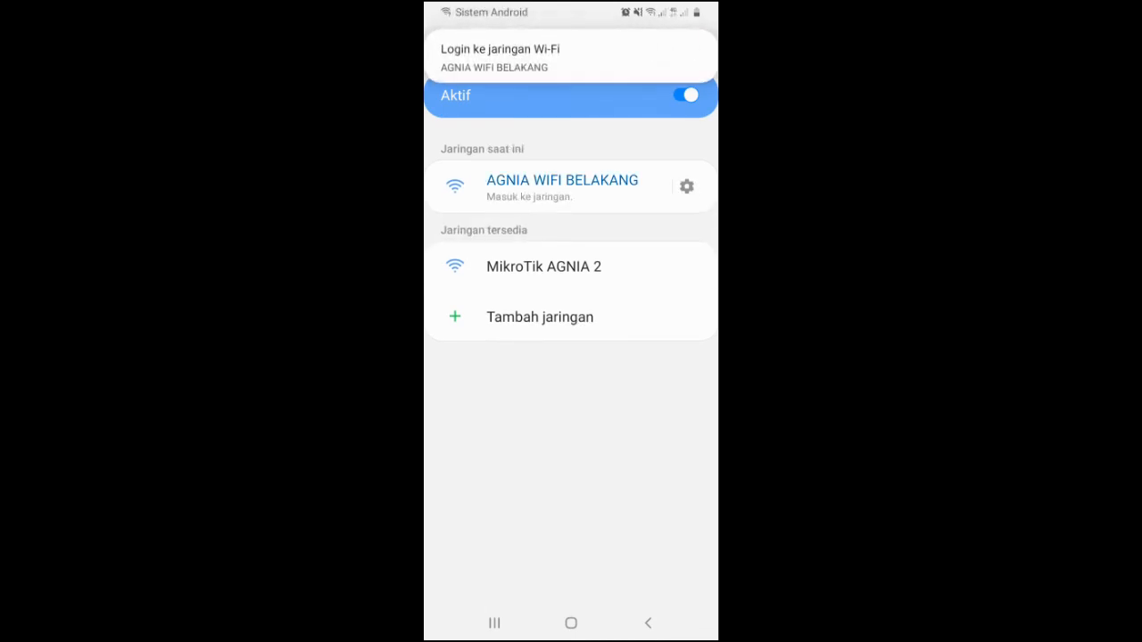
pyautogui.click(535, 55)
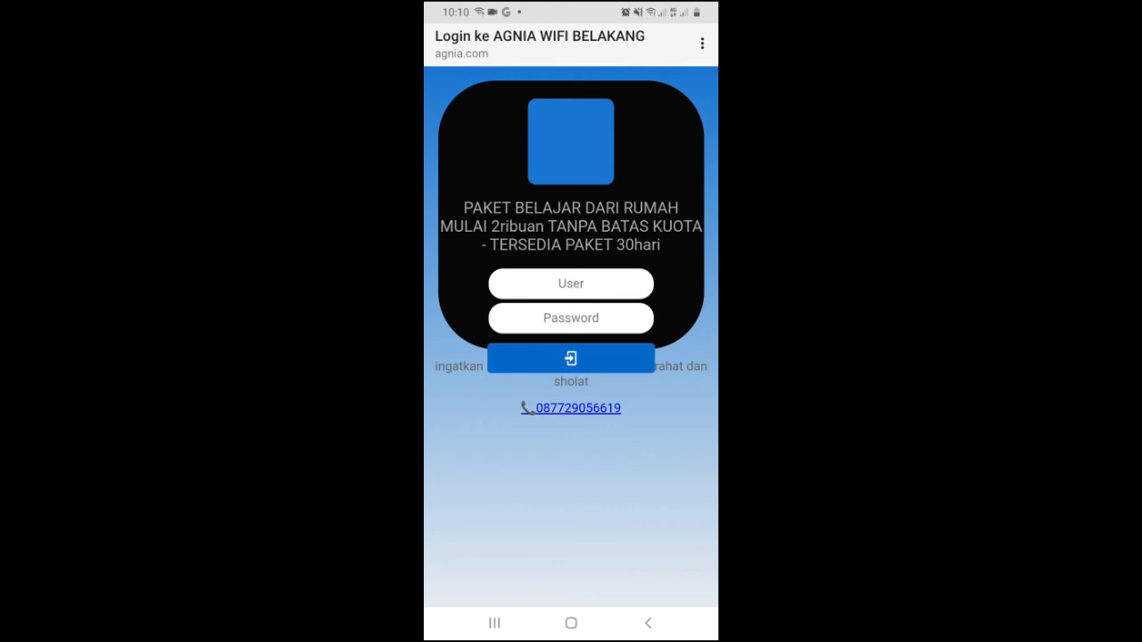
# Step: Log in on the agnia.com hotspot portal with the voucher username and password
pyautogui.click(595, 287)
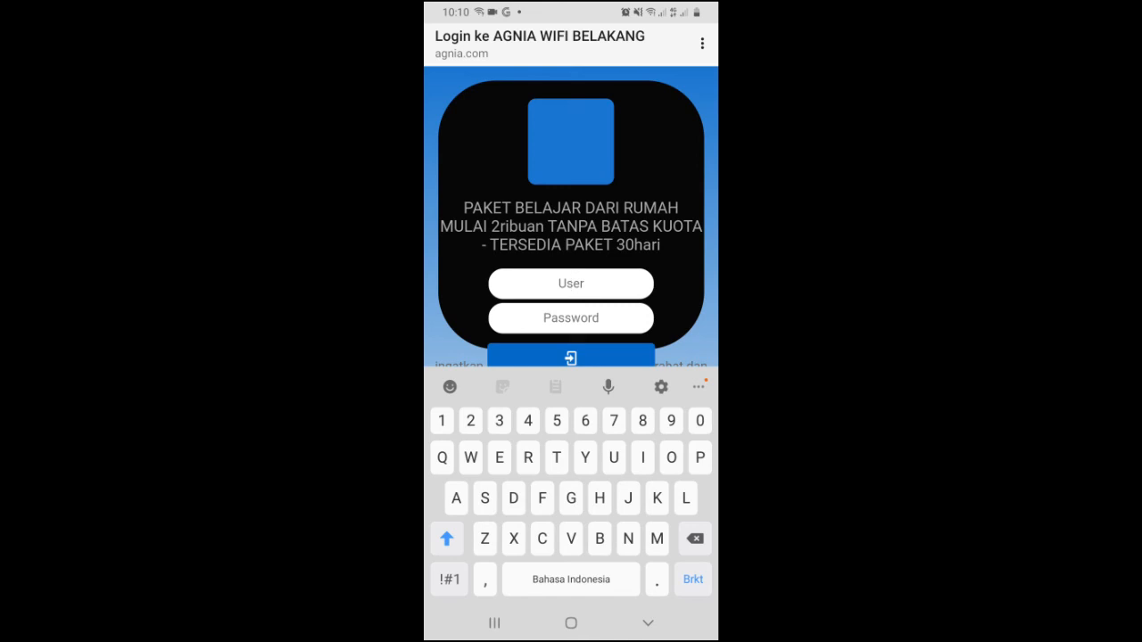
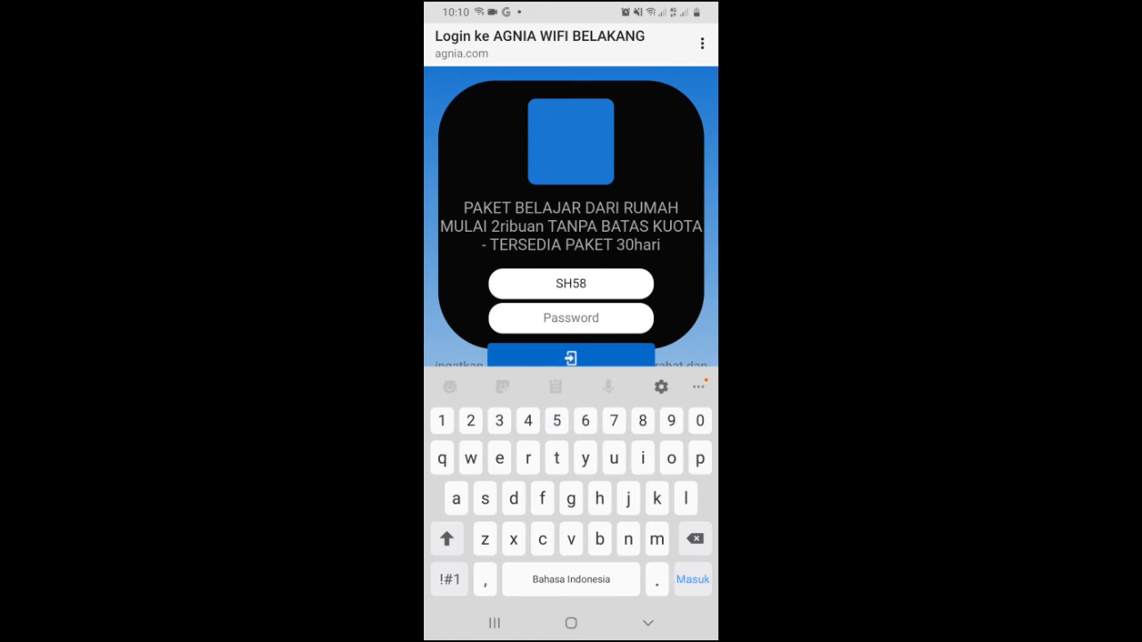
pyautogui.click(648, 622)
pyautogui.click(571, 358)
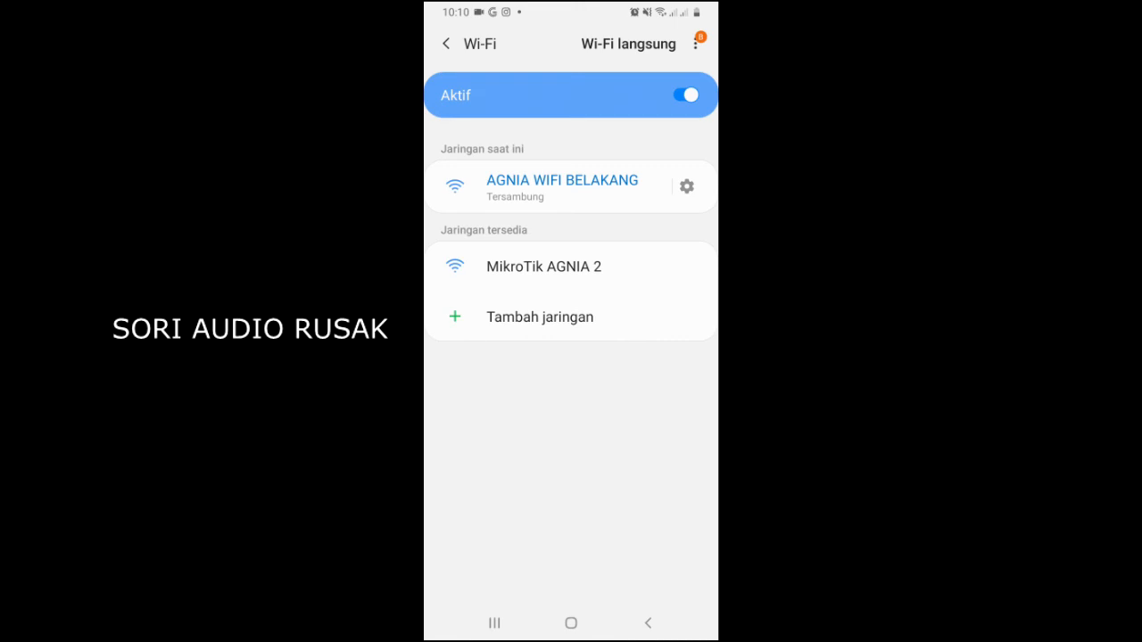
# Step: Launch YouTube from the home screen and scroll its loaded home feed
pyautogui.click(571, 623)
pyautogui.click(467, 457)
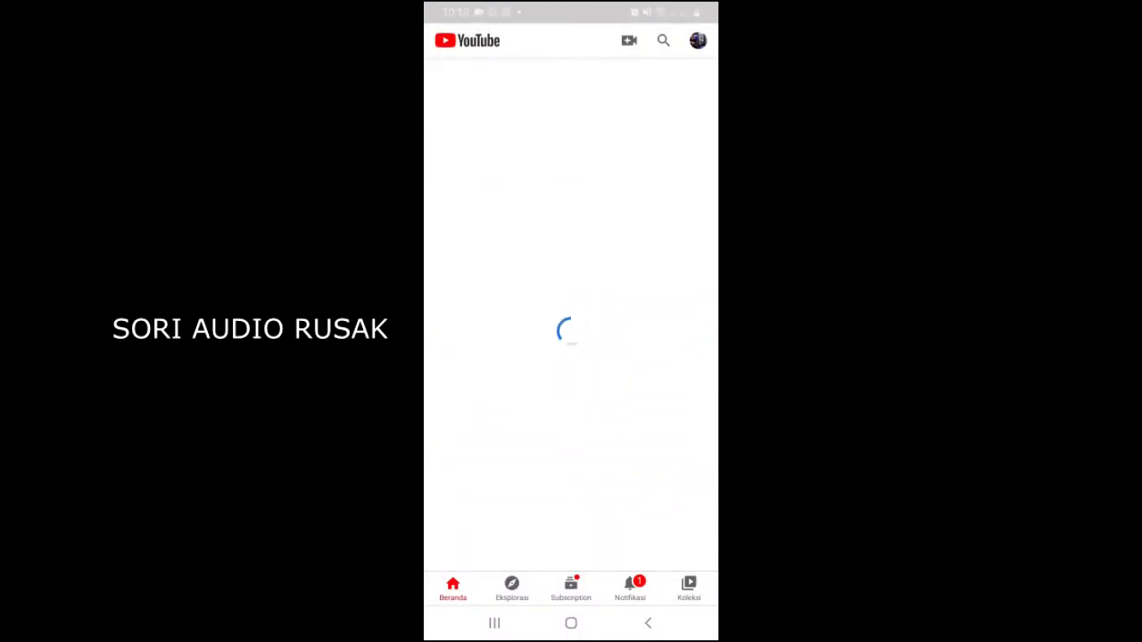
pyautogui.scroll(-10, 470, 454)
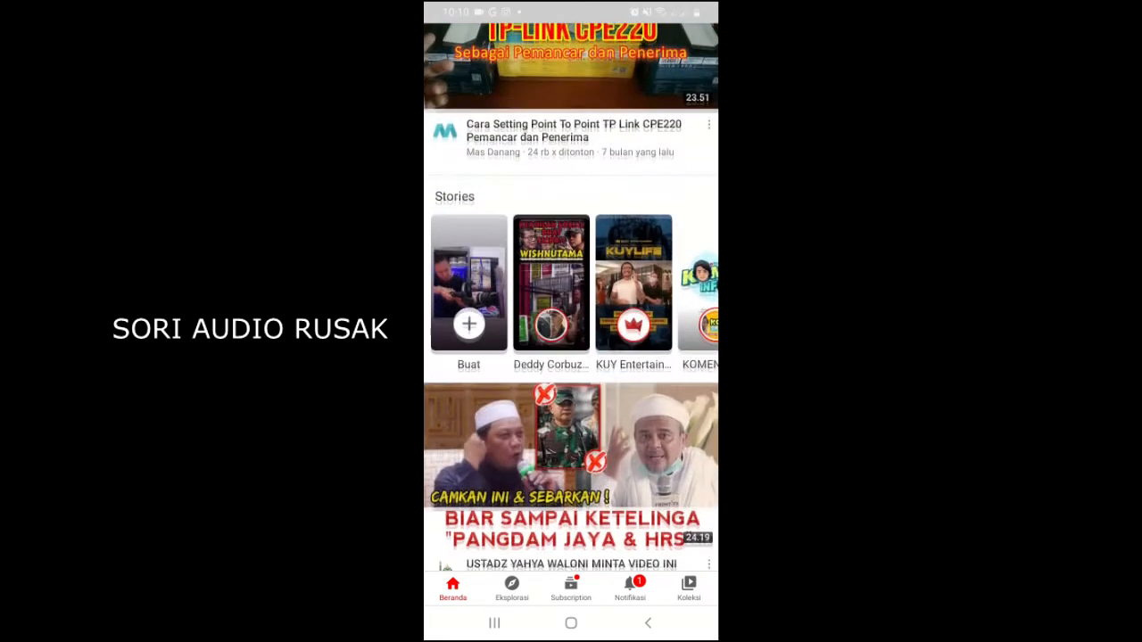
# Step: Play the 'BIAR SAMPAI KETELINGA' video, close its mini player, and keep scrolling the feed
pyautogui.click(482, 449)
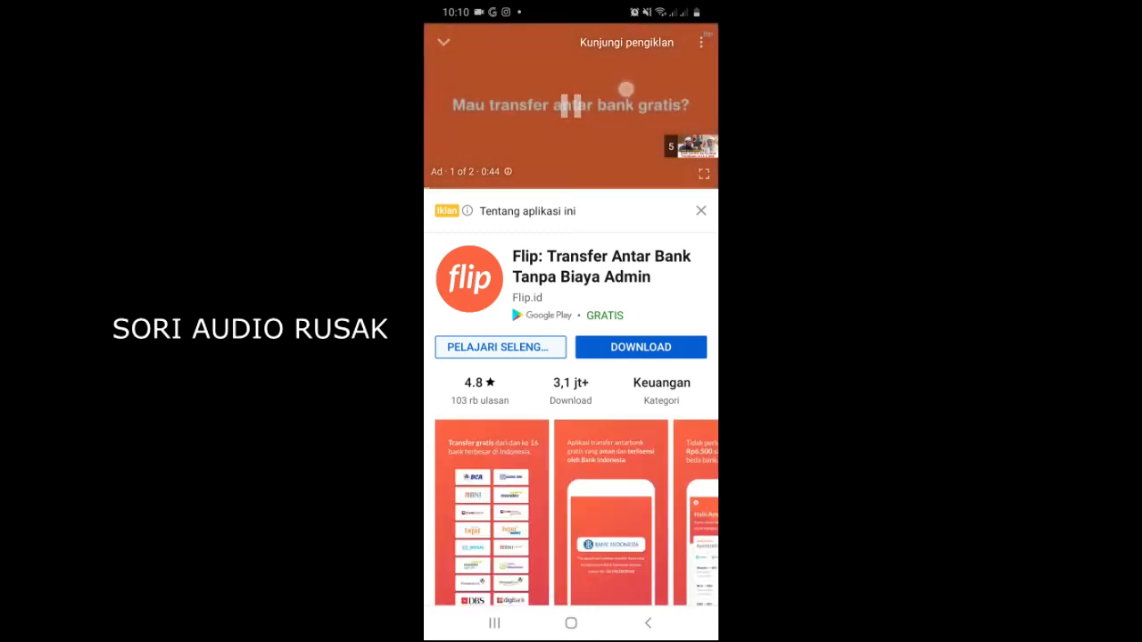
pyautogui.moveTo(624, 90); pyautogui.dragTo(615, 402)
pyautogui.click(701, 551)
pyautogui.scroll(-3, 571, 312)
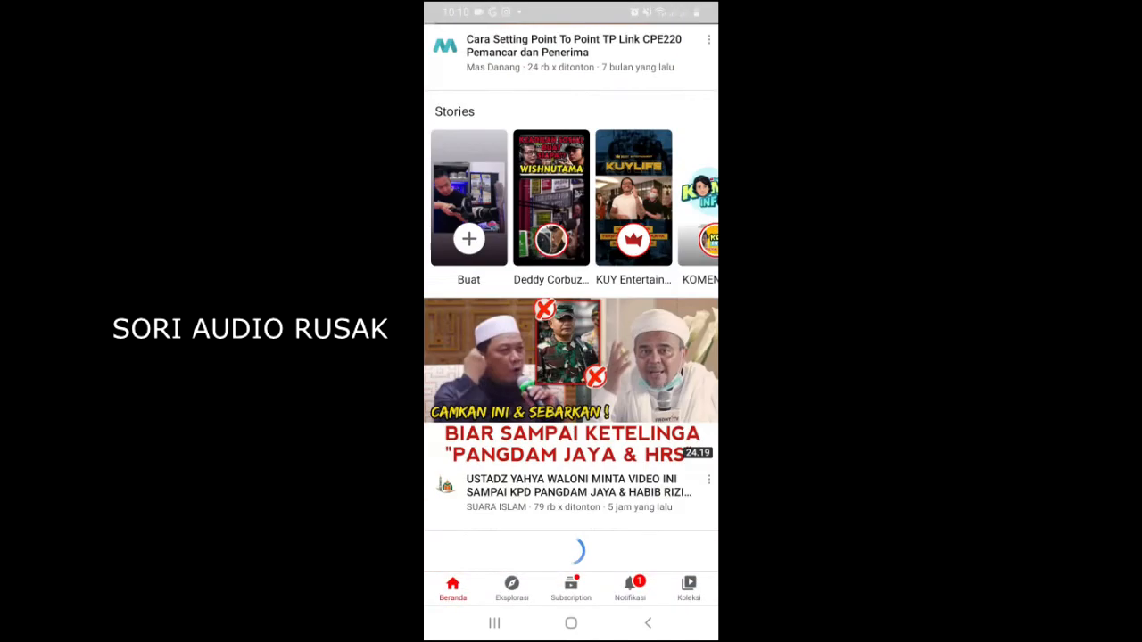
pyautogui.scroll(-3, 571, 296)
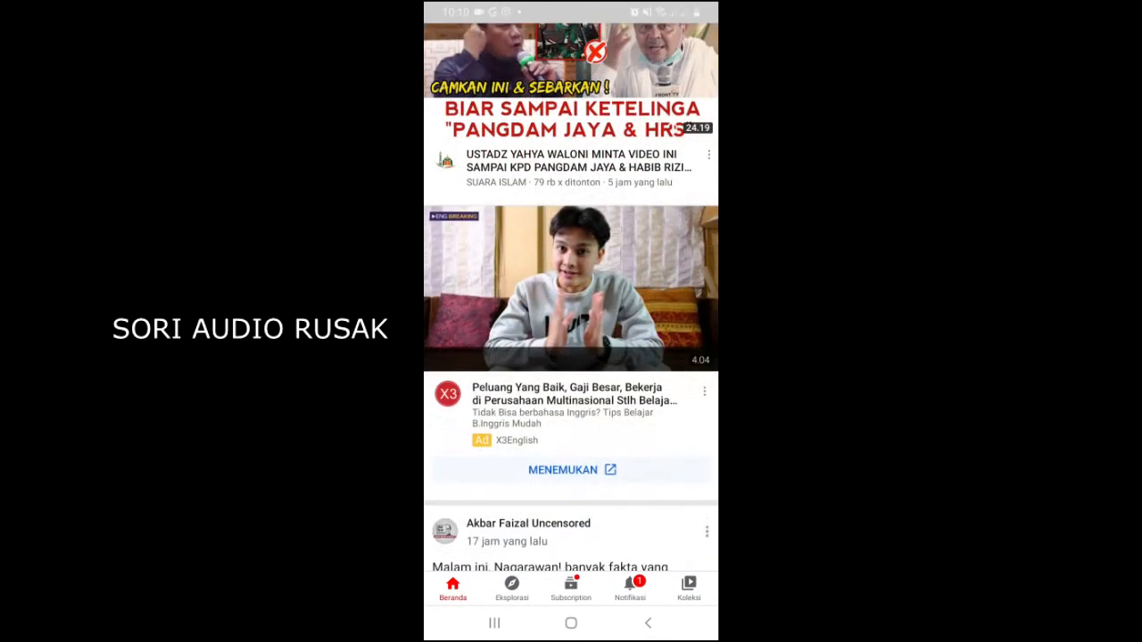